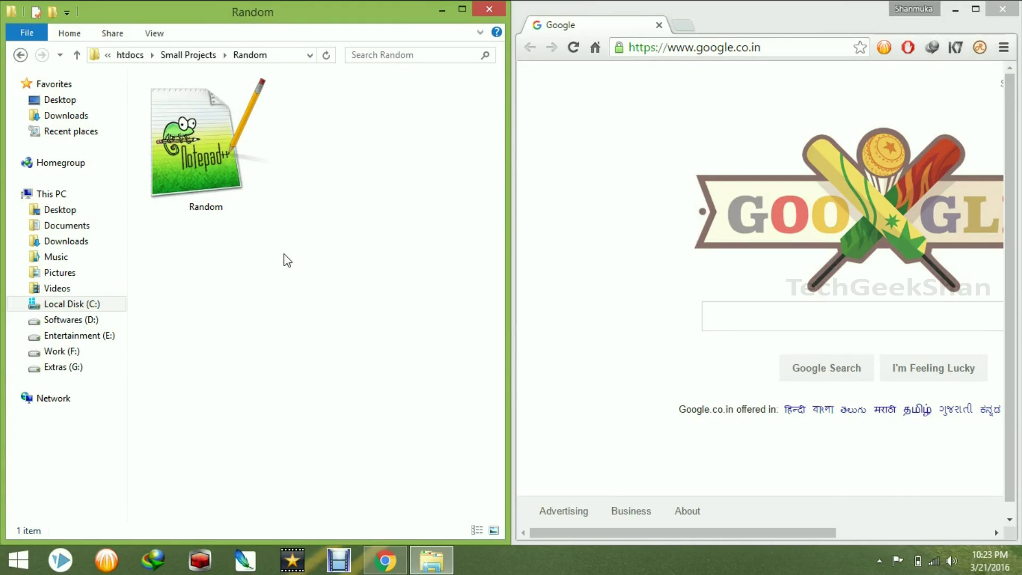
# Step: Open Random.php in a maximized Notepad++ window and select the rand( call on line 2
pyautogui.doubleClick(260, 227)
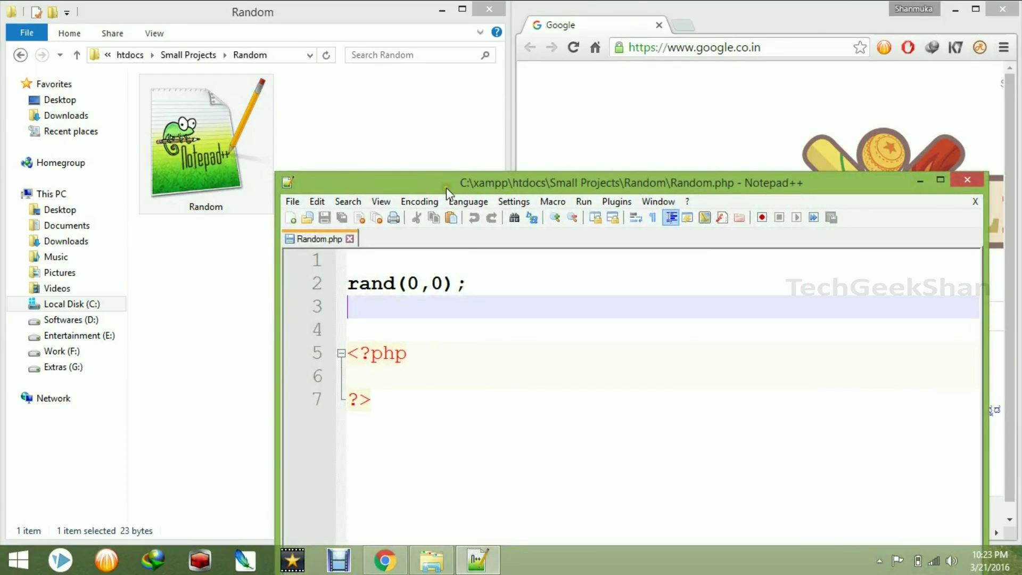
pyautogui.doubleClick(446, 186)
pyautogui.click(68, 108)
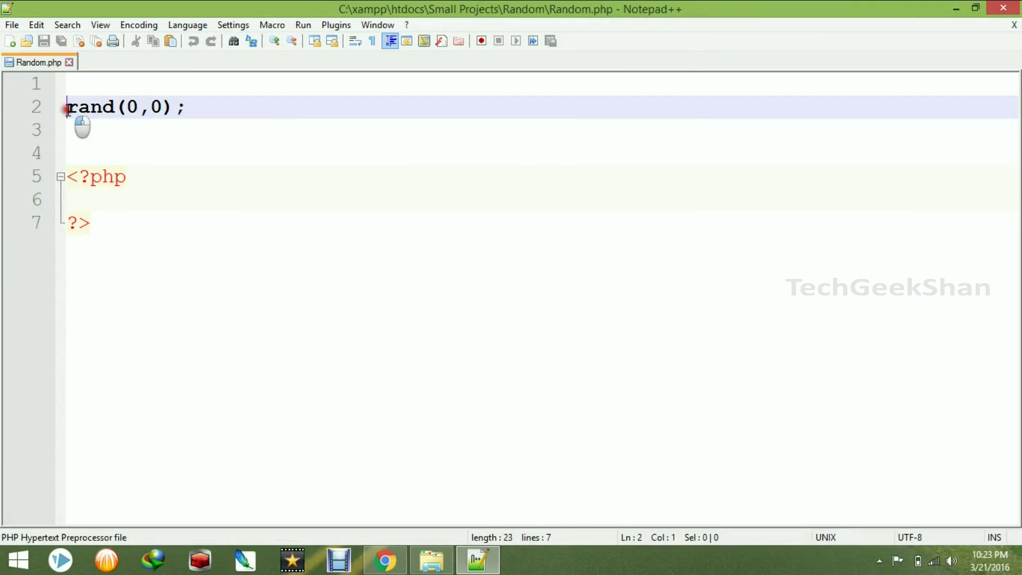
pyautogui.moveTo(67, 108); pyautogui.dragTo(126, 108)
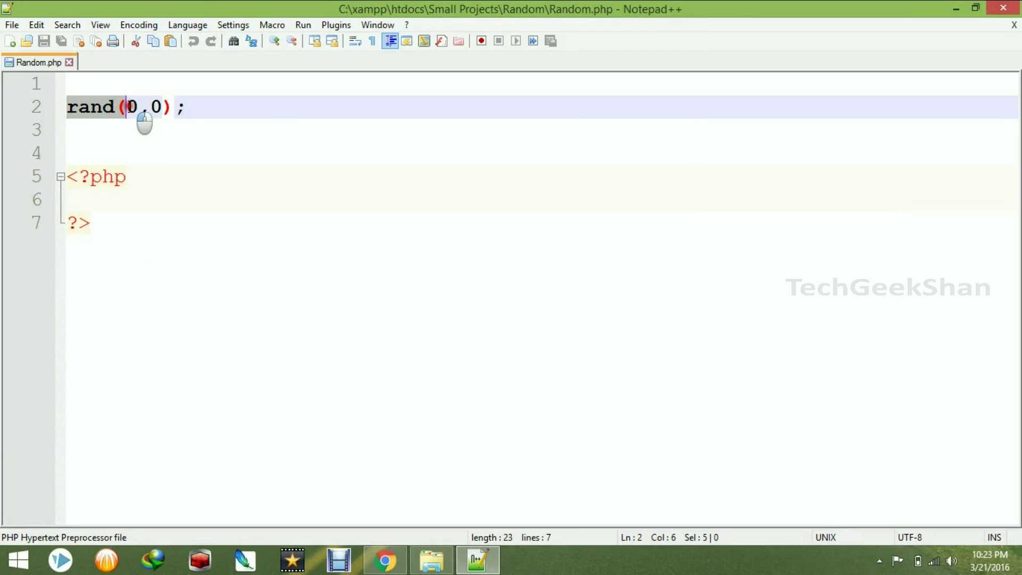
pyautogui.press('Right')
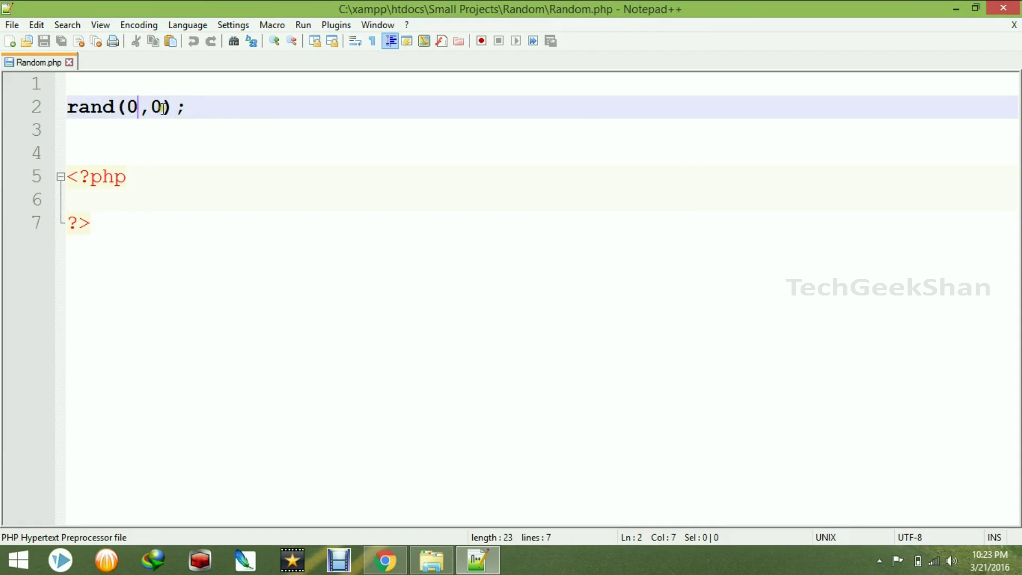
pyautogui.click(162, 108)
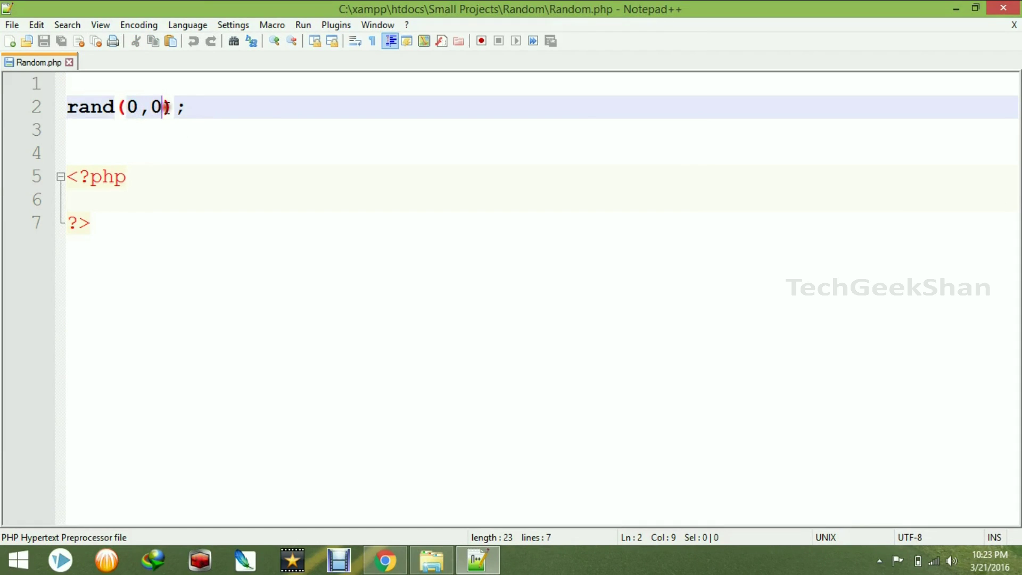
# Step: Change rand(0,0) to rand(100,200) and save Random.php
pyautogui.doubleClick(132, 109)
pyautogui.click(132, 116)
pyautogui.doubleClick(140, 108)
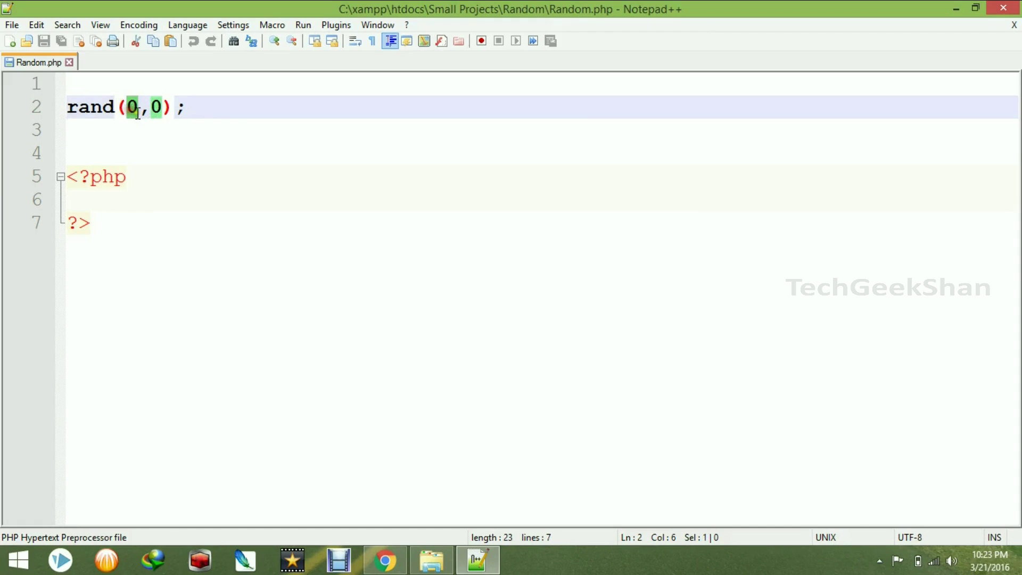
pyautogui.click(157, 113)
pyautogui.doubleClick(157, 109)
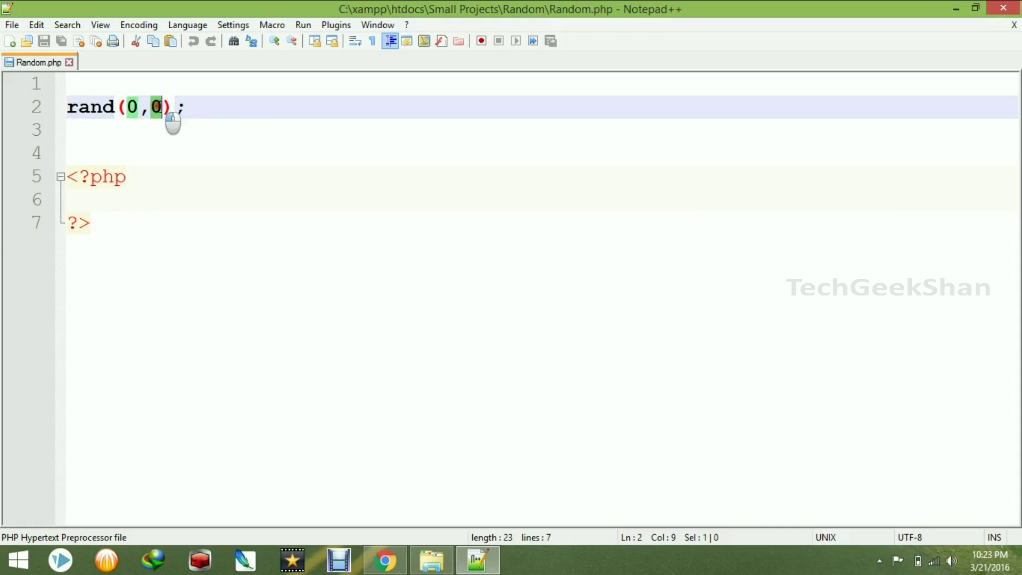
pyautogui.click(136, 109)
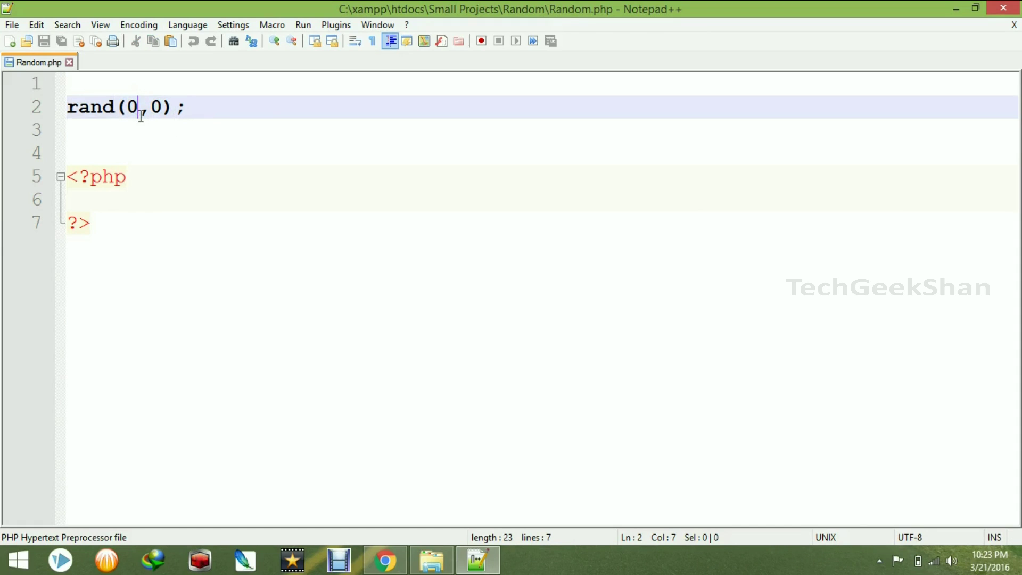
pyautogui.press('BackSpace')
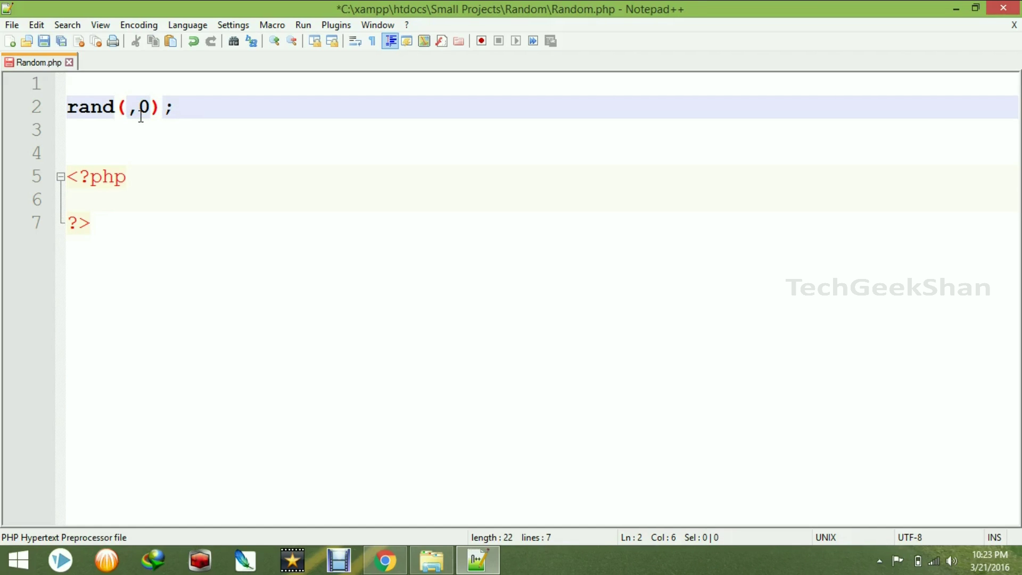
pyautogui.write('100')
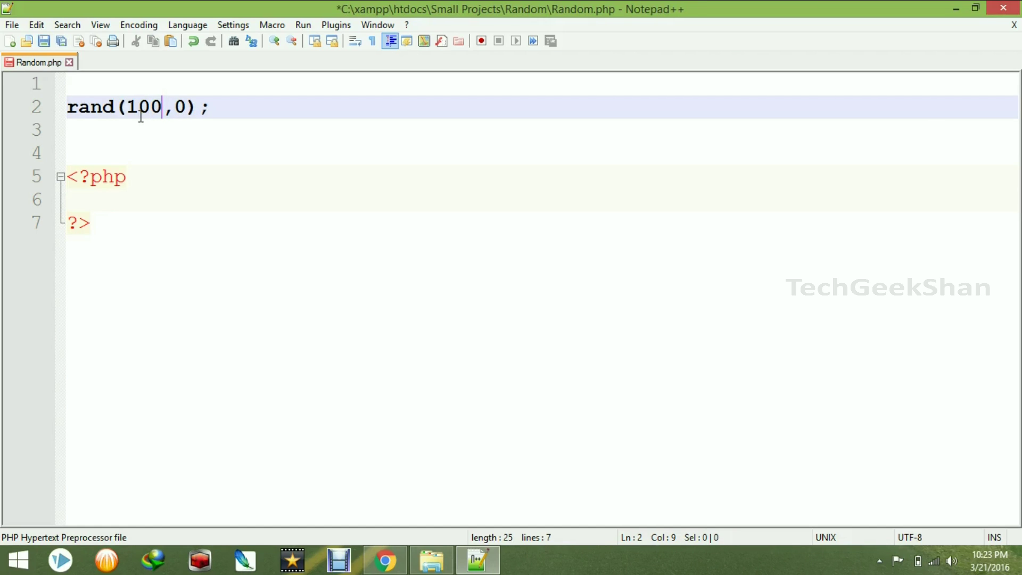
pyautogui.click(184, 117)
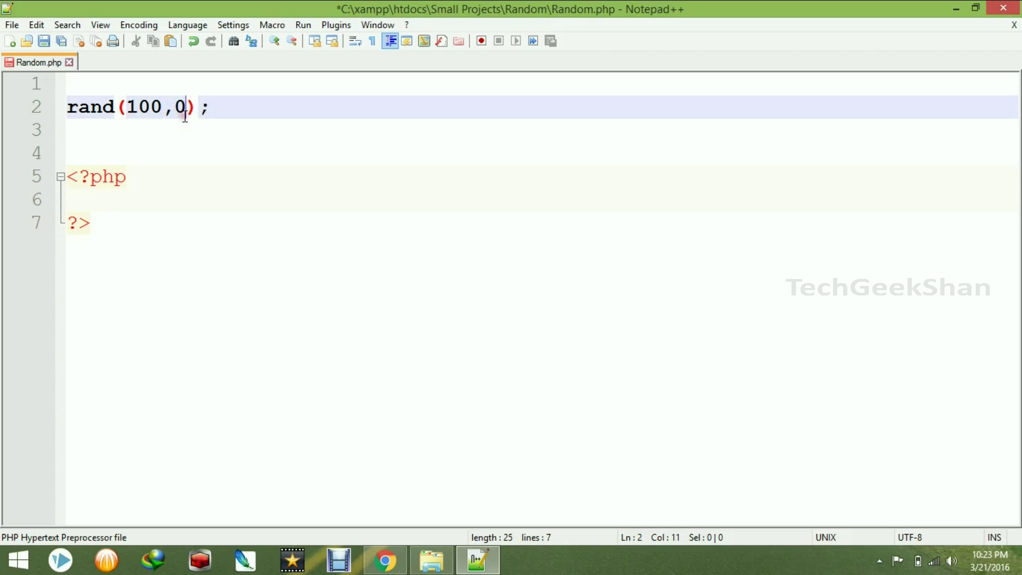
pyautogui.press('BackSpace')
pyautogui.write('200')
pyautogui.hotkey('ctrl', 's')
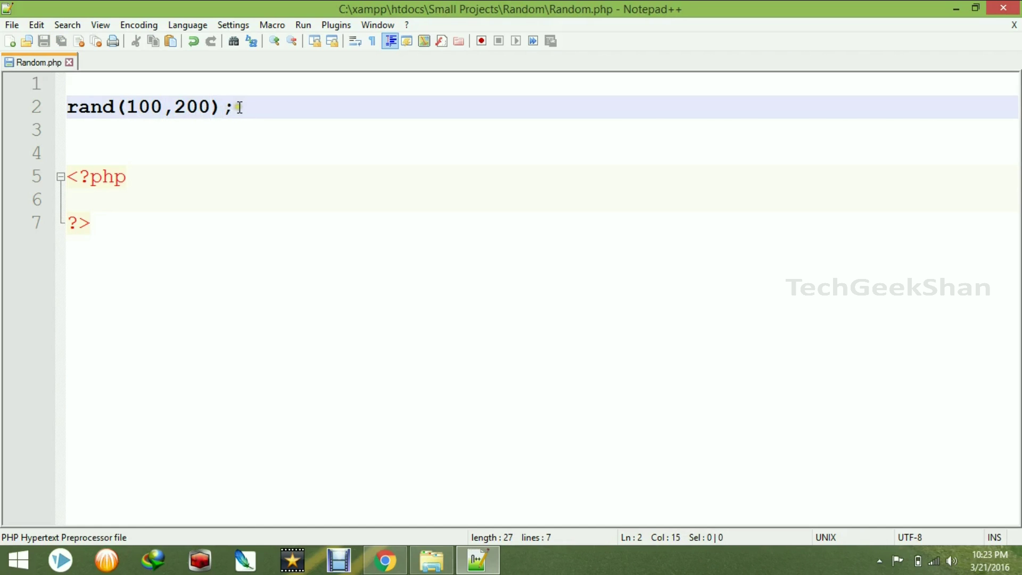
pyautogui.click(239, 107)
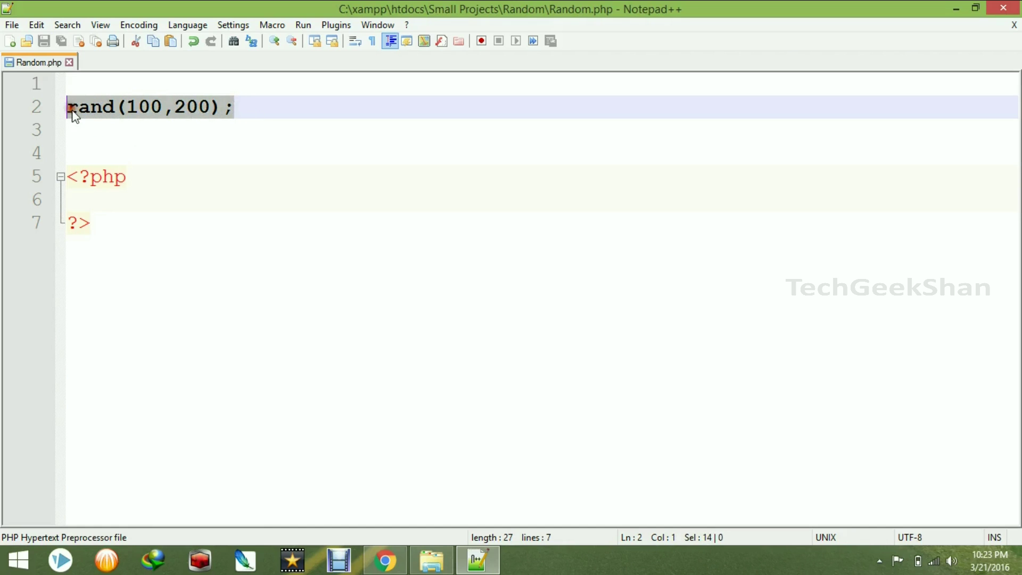
# Step: Move the rand(100,200); statement inside the <?php ?> block, removing the blank lines, and save
pyautogui.moveTo(238, 108); pyautogui.dragTo(73, 114)
pyautogui.hotkey('ctrl', 'x')
pyautogui.press('Delete')
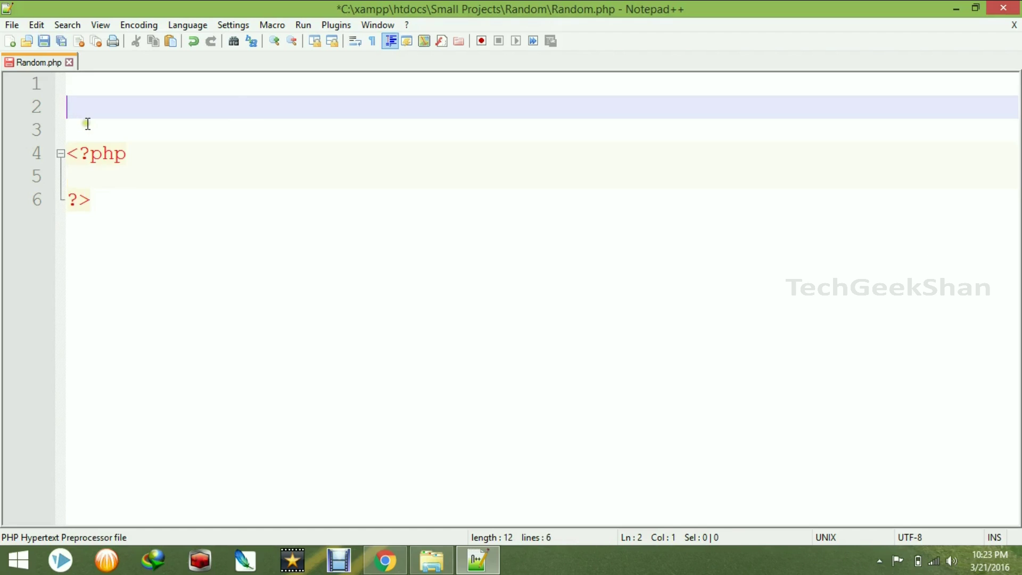
pyautogui.press('Delete')
pyautogui.press('Delete')
pyautogui.press('BackSpace')
pyautogui.click(102, 113)
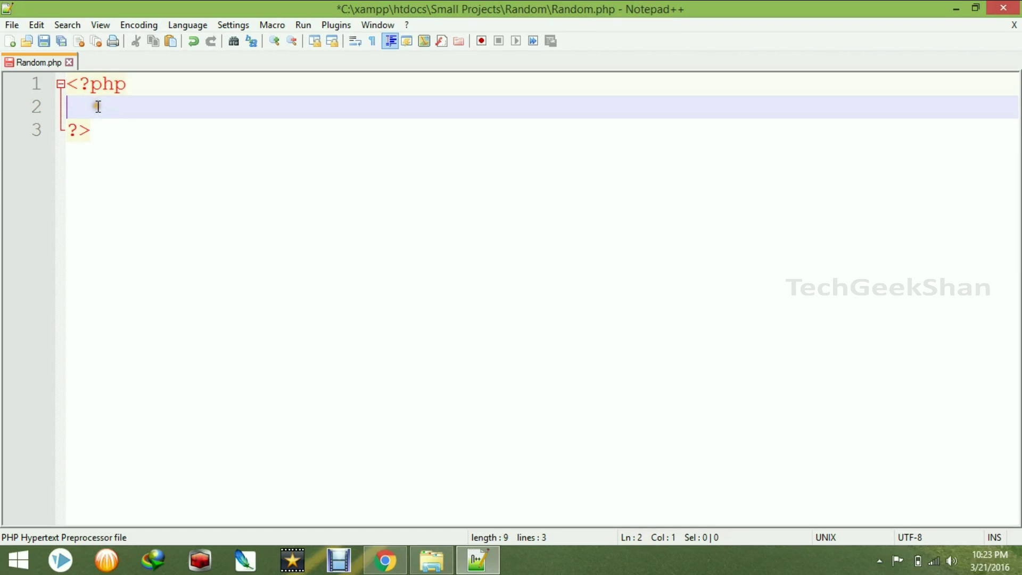
pyautogui.hotkey('ctrl', 'v')
pyautogui.hotkey('ctrl', 's')
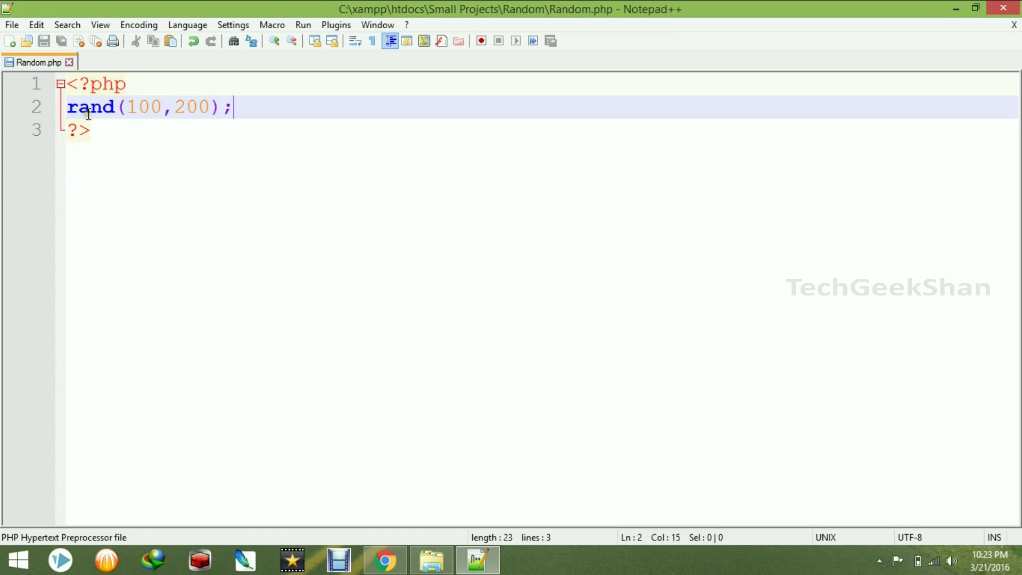
# Step: Make the statement $a=rand(100,200); and add echo "$a"; on the next line
pyautogui.click(68, 108)
pyautogui.write('$')
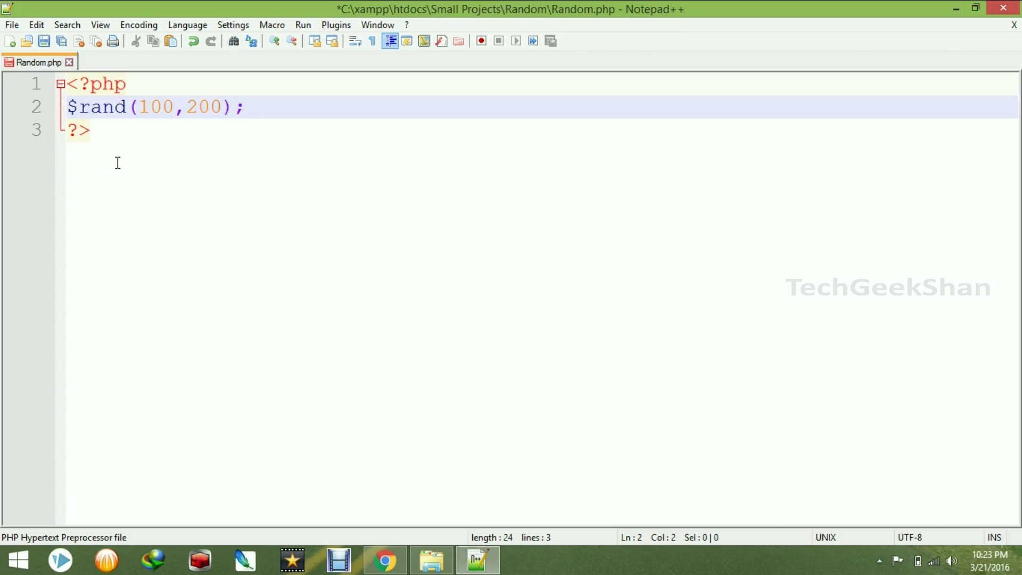
pyautogui.write('a=')
pyautogui.hotkey('ctrl', 's')
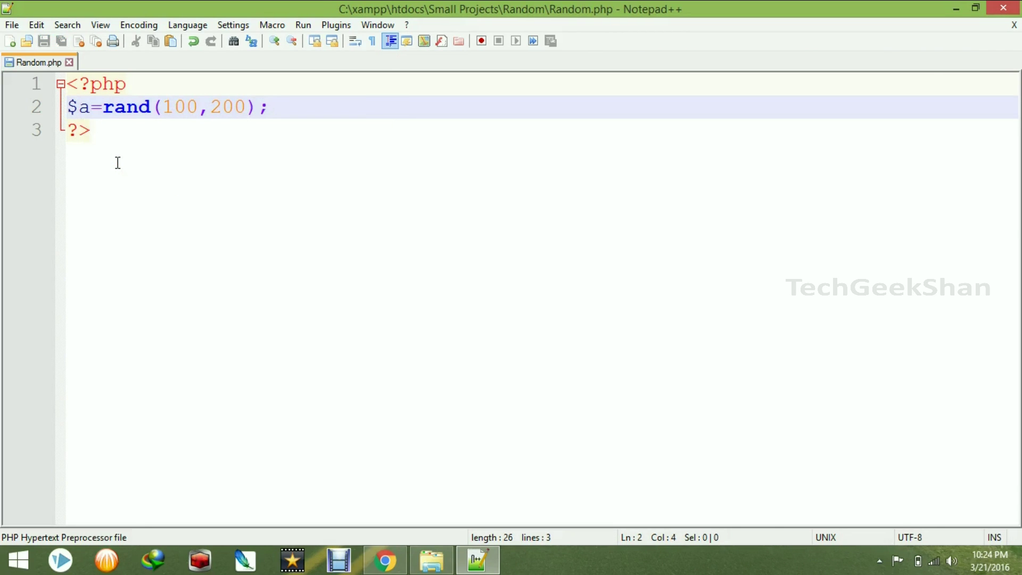
pyautogui.click(289, 106)
pyautogui.press('Return')
pyautogui.write('e')
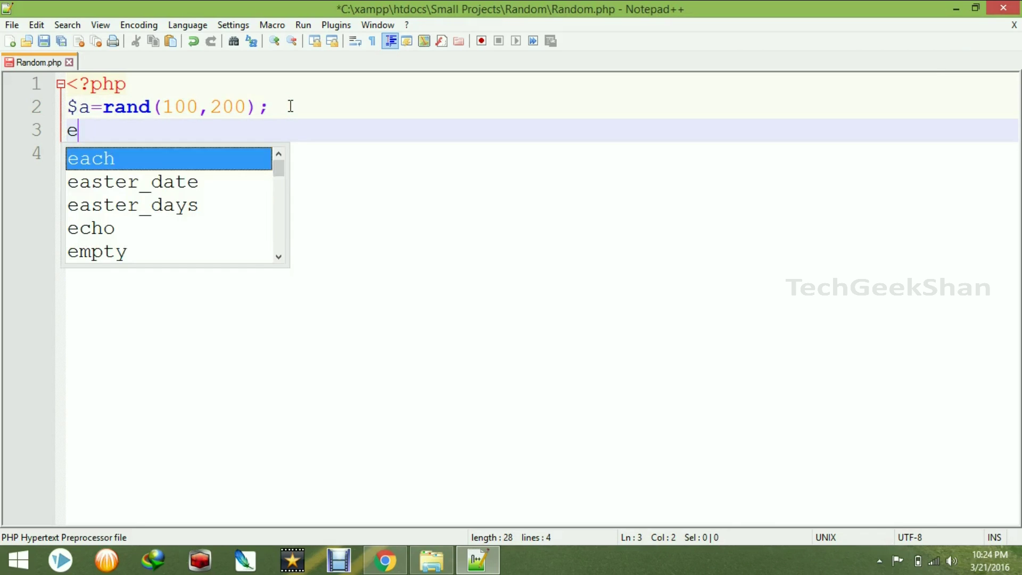
pyautogui.write('cho "')
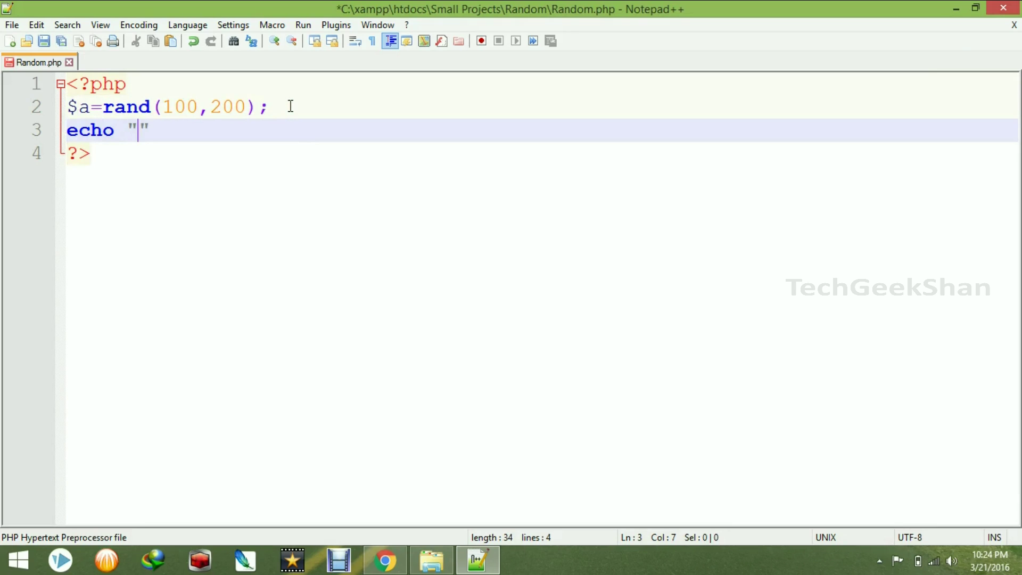
pyautogui.write('$a')
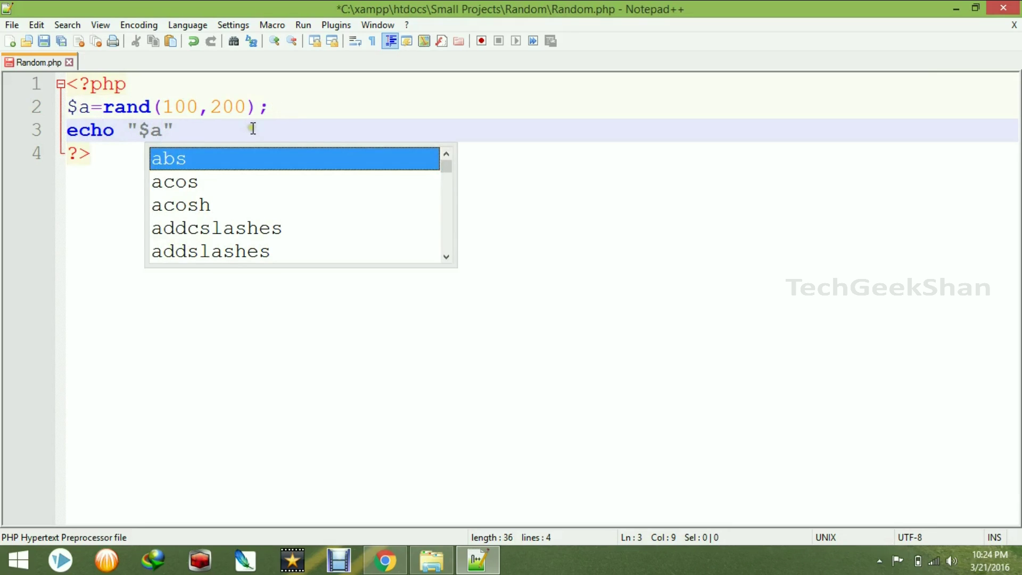
pyautogui.press('Right')
pyautogui.write(';')
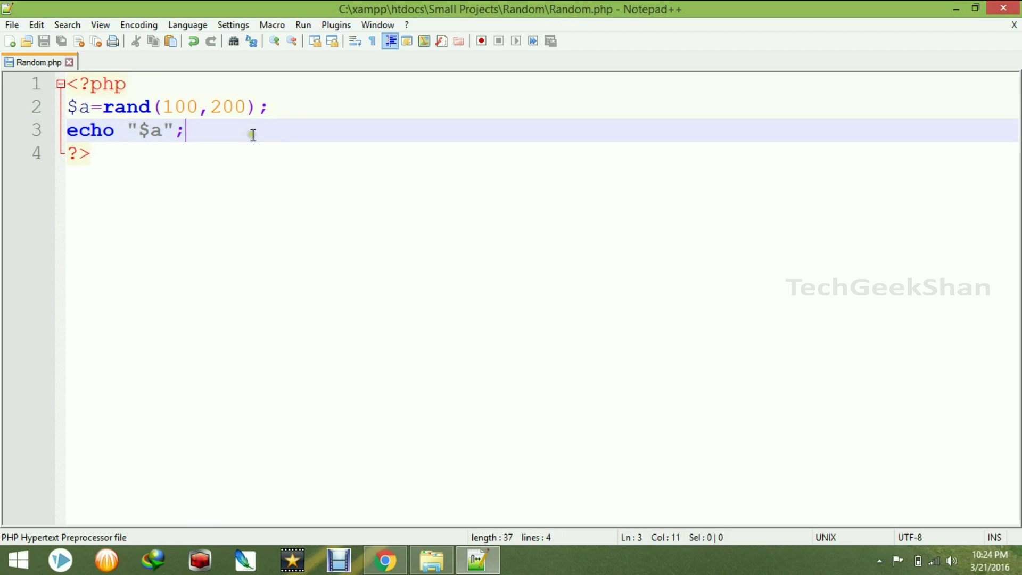
# Step: Place Notepad++ beside Chrome and load the localhost Random.php page
pyautogui.moveTo(303, 10); pyautogui.dragTo(1, 112)
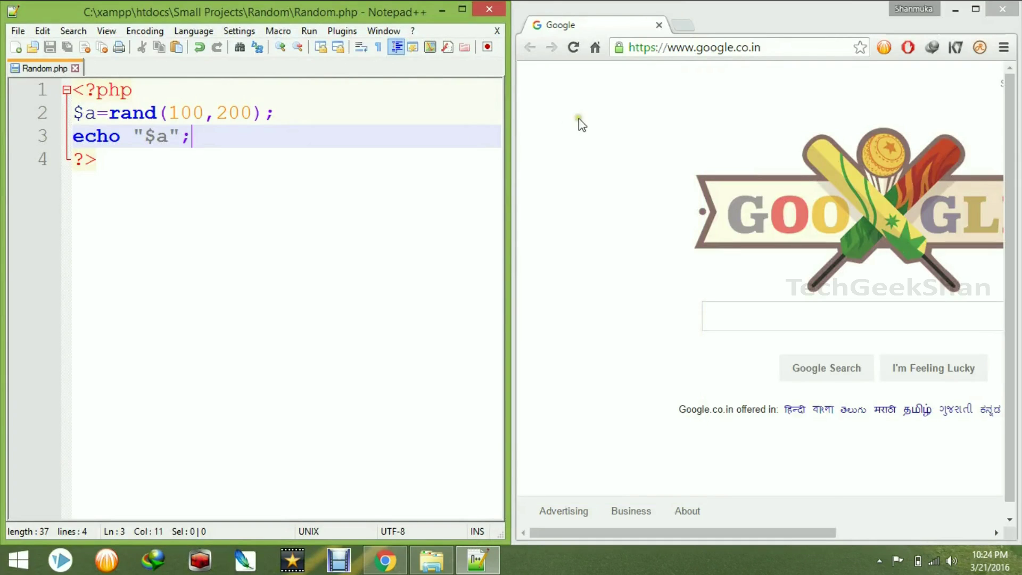
pyautogui.click(686, 48)
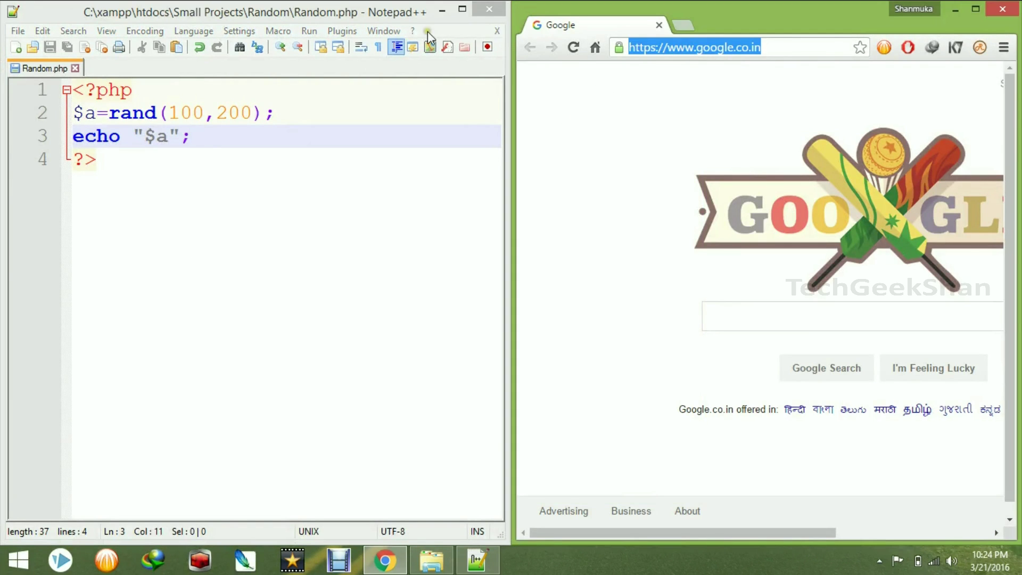
pyautogui.moveTo(344, 20)
pyautogui.mouseDown()
pyautogui.moveTo(422, 239)
pyautogui.moveTo(4, 143)
pyautogui.mouseUp()
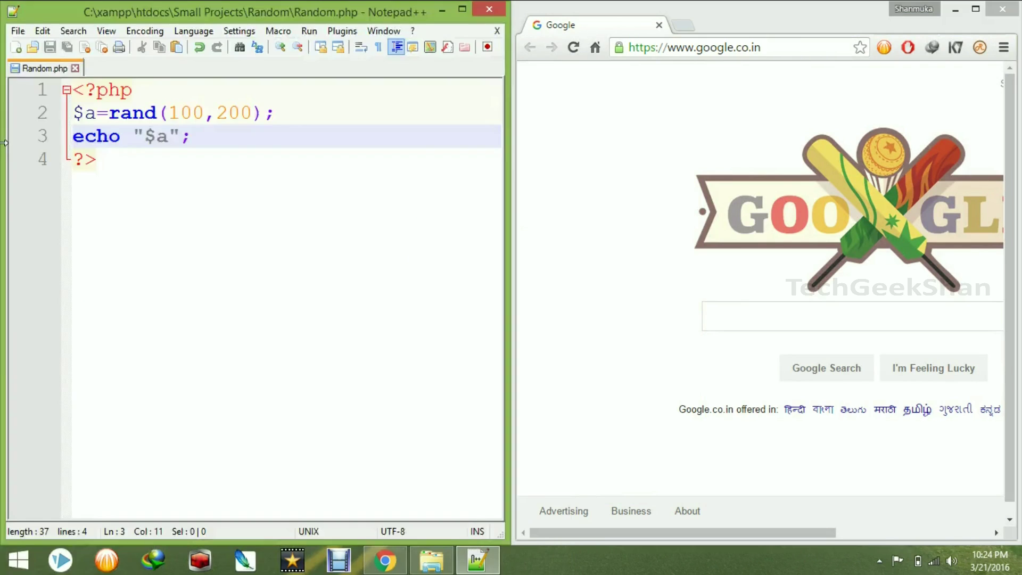
pyautogui.click(757, 47)
pyautogui.write('rand')
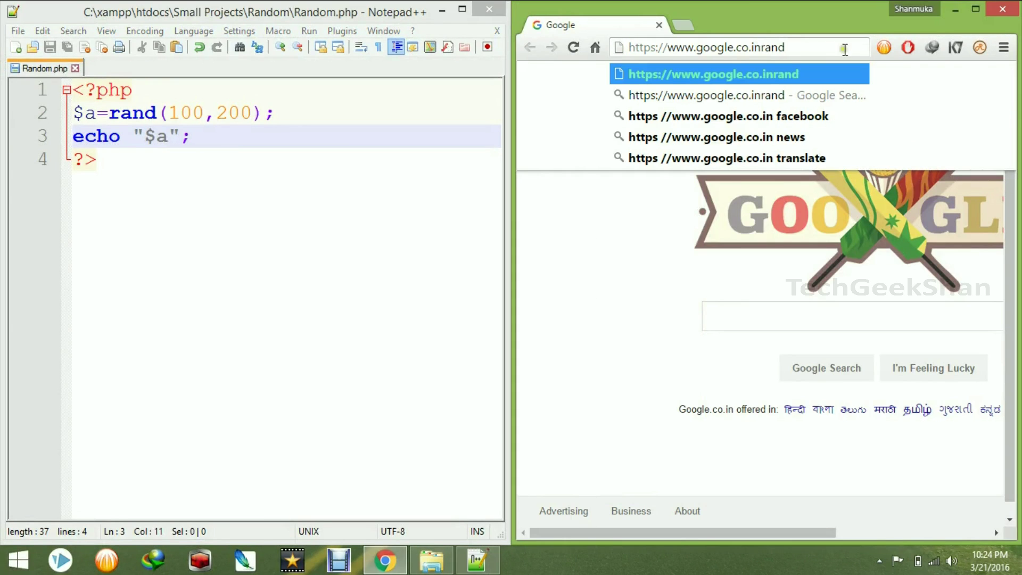
pyautogui.hotkey('ctrl', 'a')
pyautogui.write('ran')
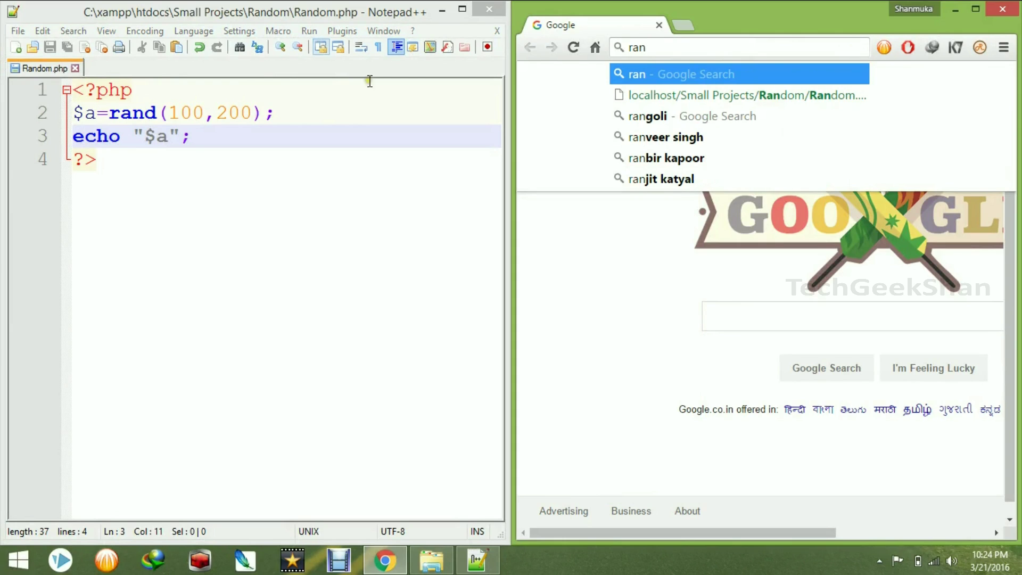
pyautogui.click(682, 94)
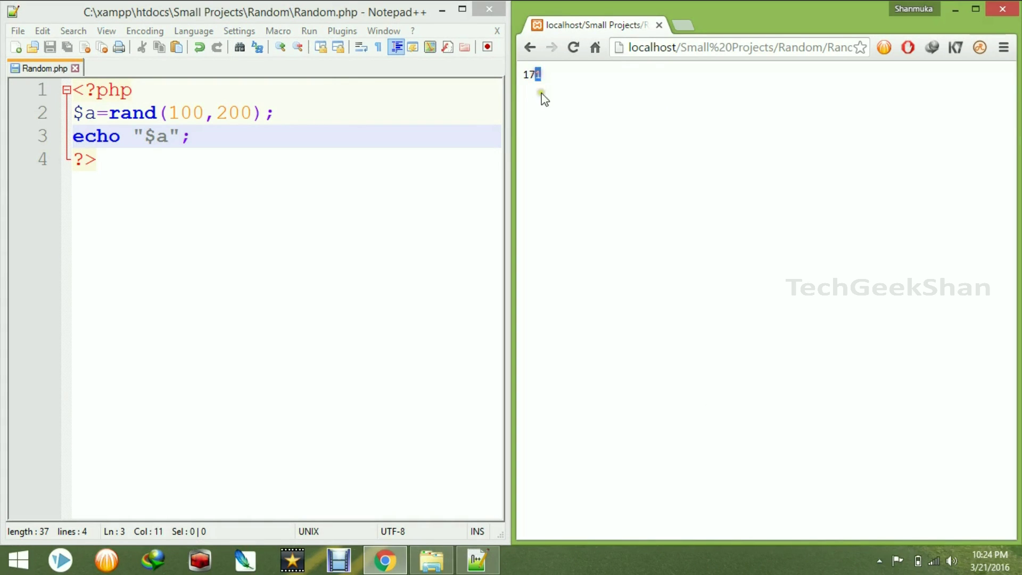
pyautogui.keyDown('ctrl'); pyautogui.scroll(8, 546, 124); pyautogui.keyUp('ctrl')
pyautogui.keyDown('ctrl'); pyautogui.scroll(1, 559, 135); pyautogui.keyUp('ctrl')
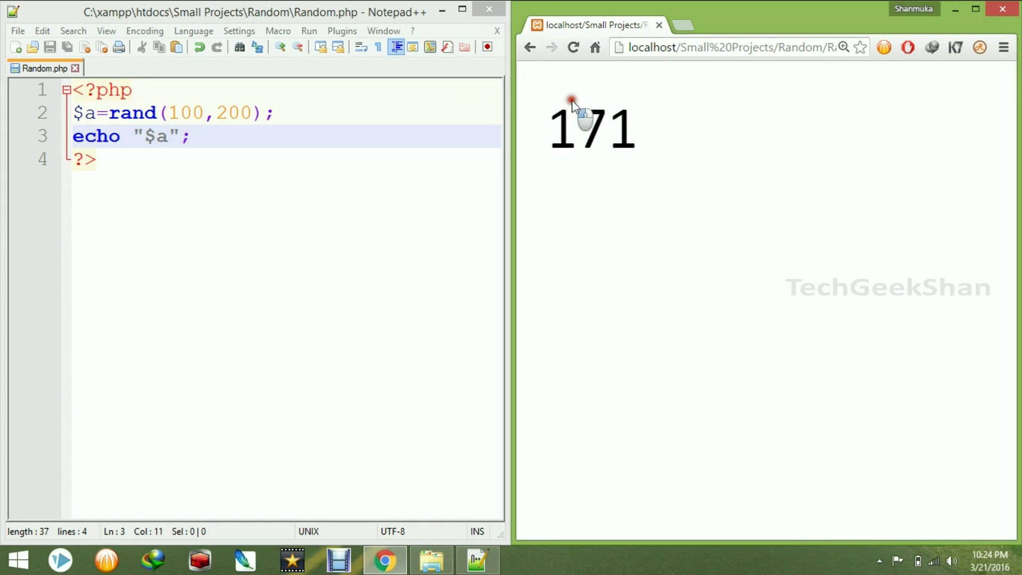
# Step: Reload the page six times, getting numbers such as 171, 146, 156 and 196
pyautogui.click(572, 48)
pyautogui.click(572, 48)
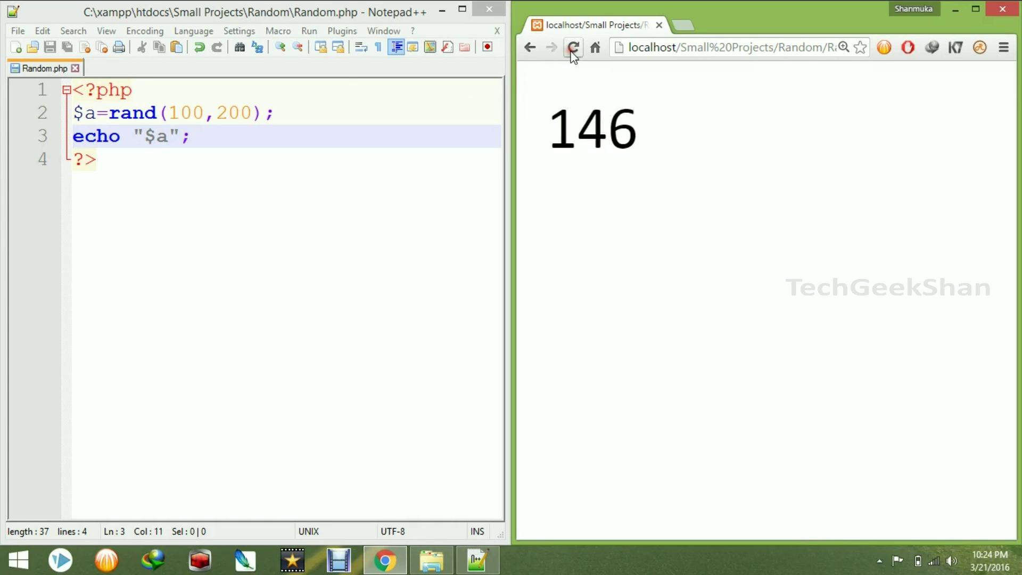
pyautogui.click(573, 48)
pyautogui.click(572, 48)
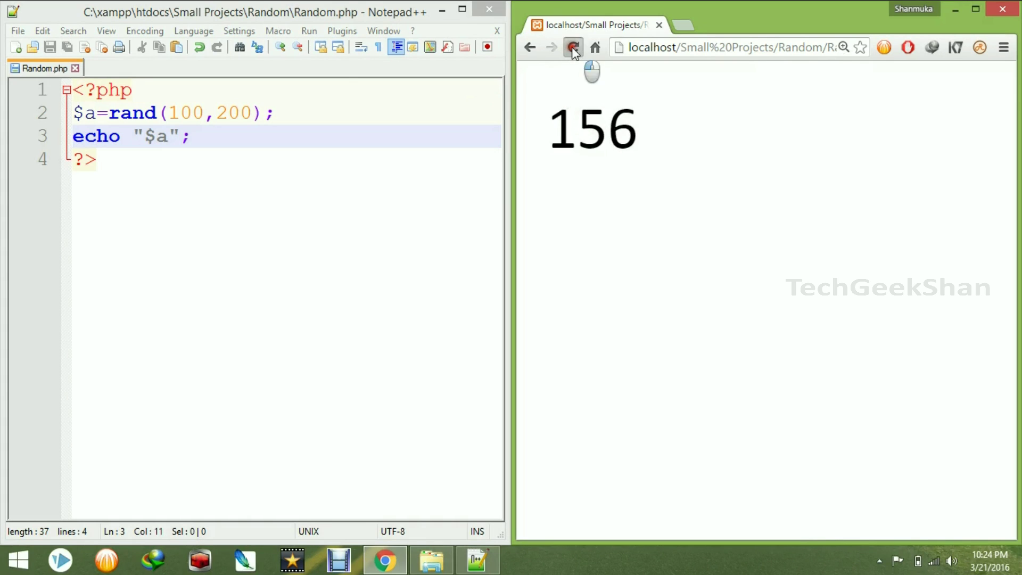
pyautogui.click(573, 48)
pyautogui.click(573, 48)
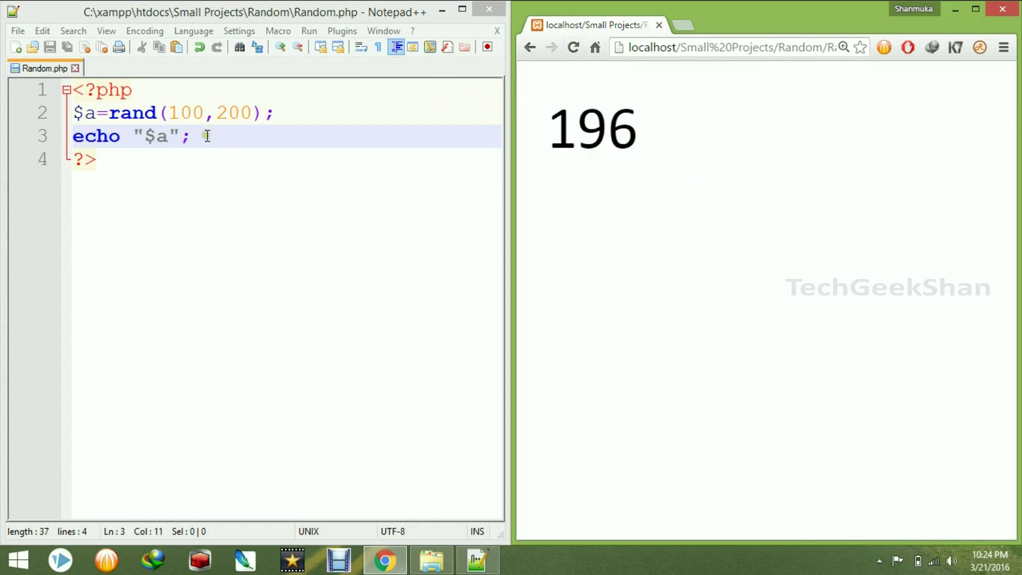
# Step: Change $a's upper limit from 200 to 400 and save the script
pyautogui.moveTo(216, 112); pyautogui.dragTo(226, 112)
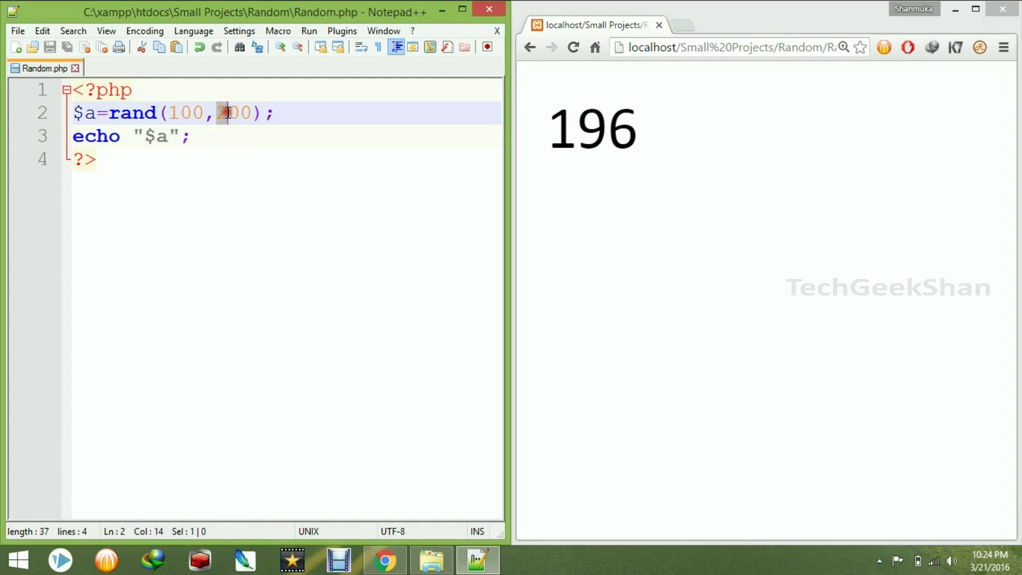
pyautogui.write('4')
pyautogui.press('Escape')
pyautogui.hotkey('ctrl', 's')
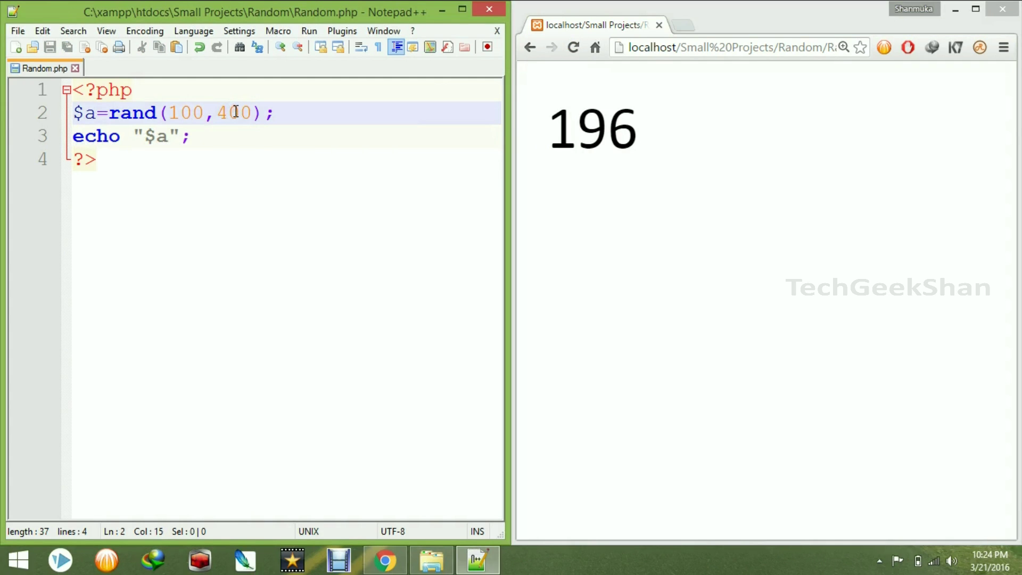
pyautogui.moveTo(216, 112); pyautogui.dragTo(226, 113)
pyautogui.click(250, 113)
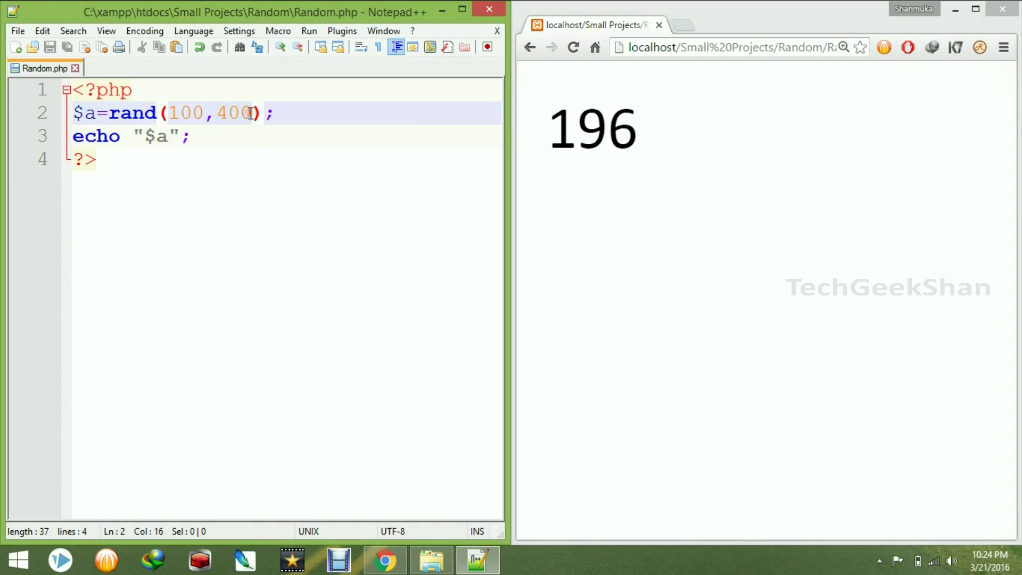
pyautogui.click(300, 142)
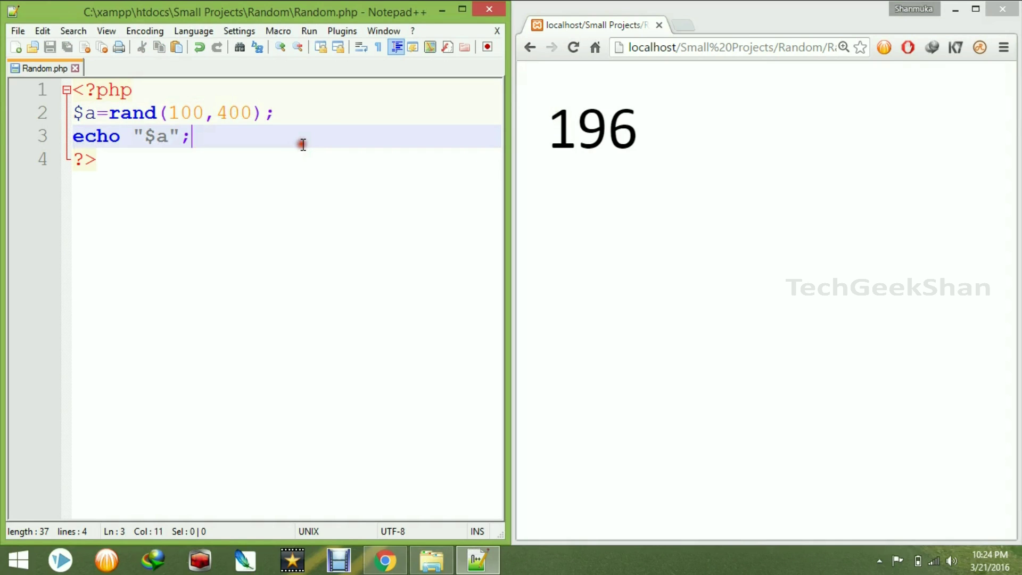
# Step: Reload the page to see larger numbers like 342, 267 and 201
pyautogui.click(572, 49)
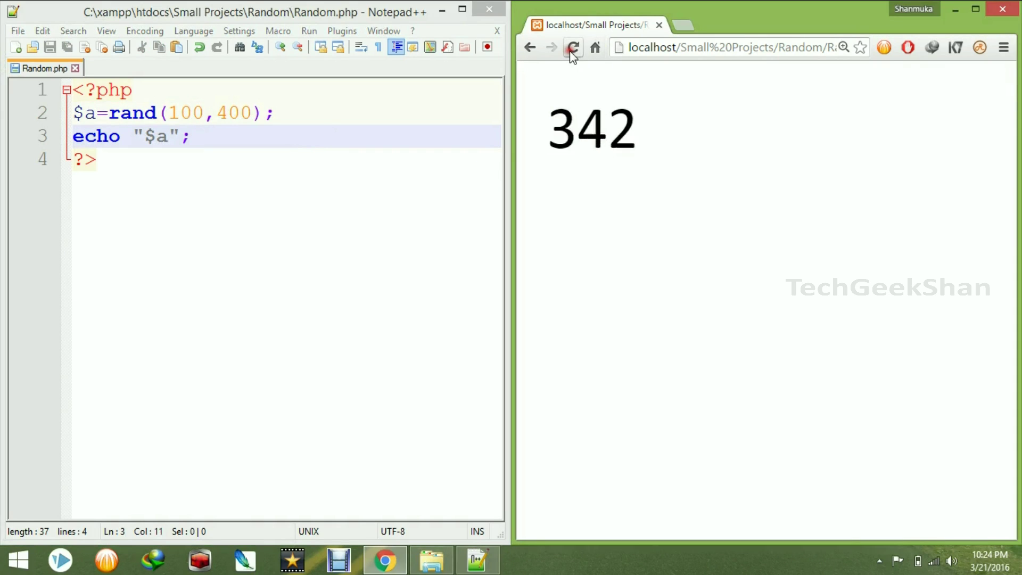
pyautogui.click(568, 51)
pyautogui.click(569, 50)
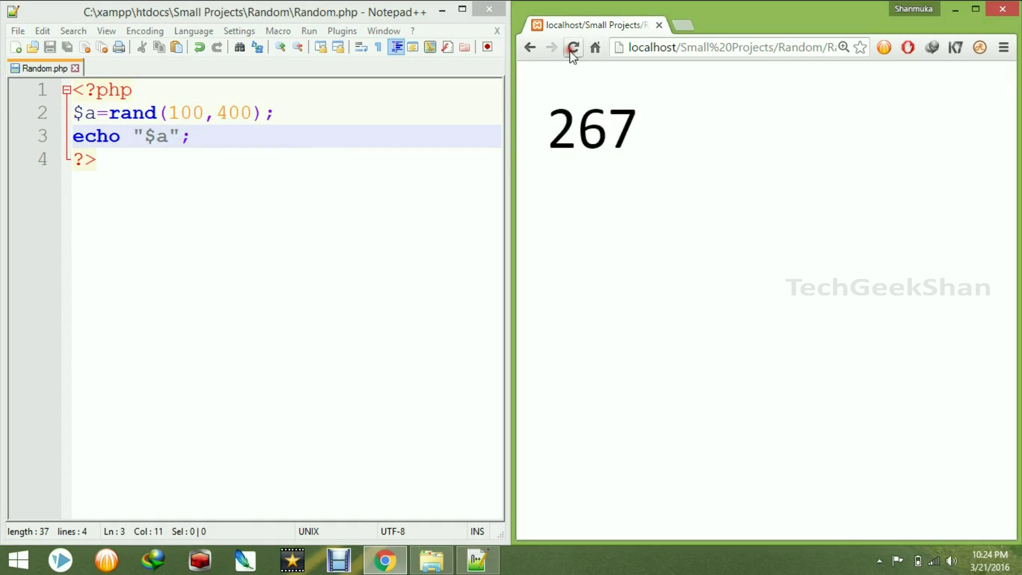
pyautogui.click(569, 50)
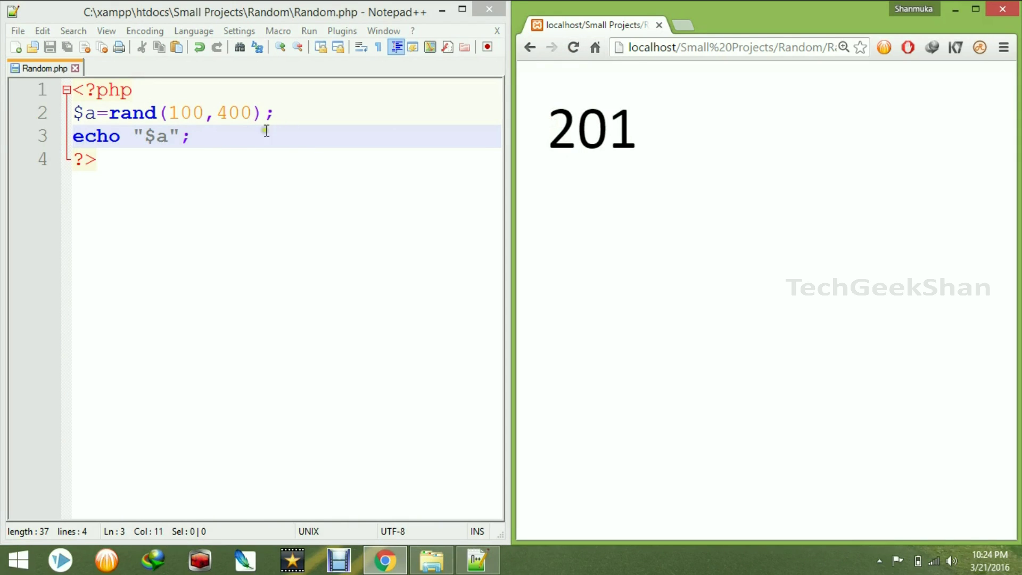
pyautogui.click(286, 118)
# Step: Add $b=rand(300,700); as line 3 below the $a line and save
pyautogui.press('Return')
pyautogui.write('$')
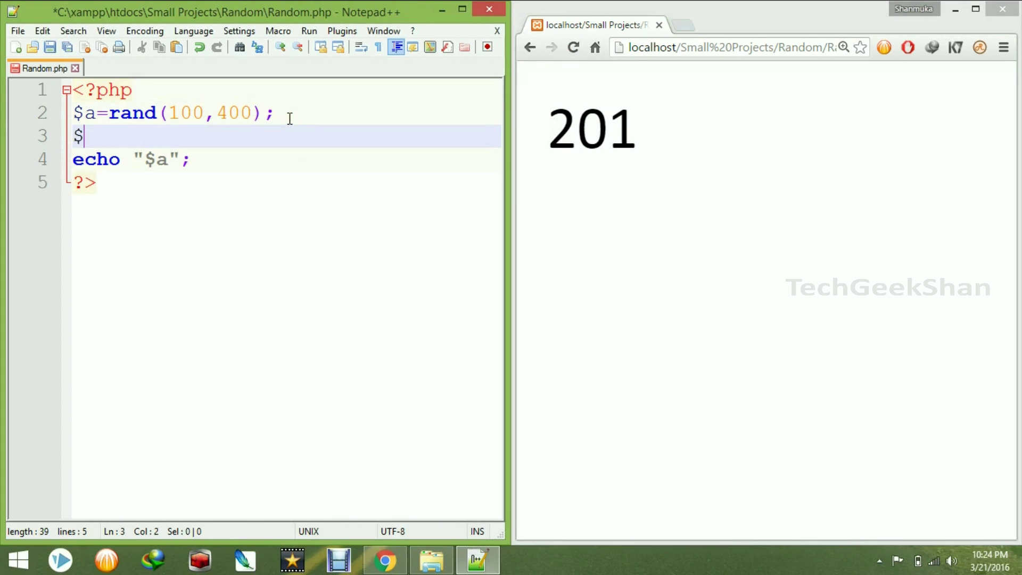
pyautogui.write('b')
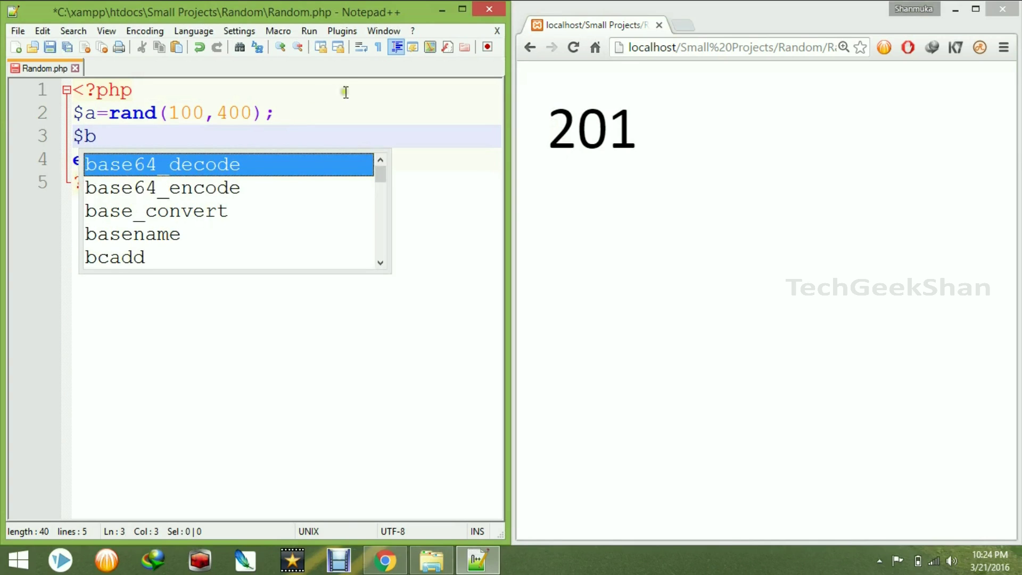
pyautogui.click(136, 141)
pyautogui.write('=')
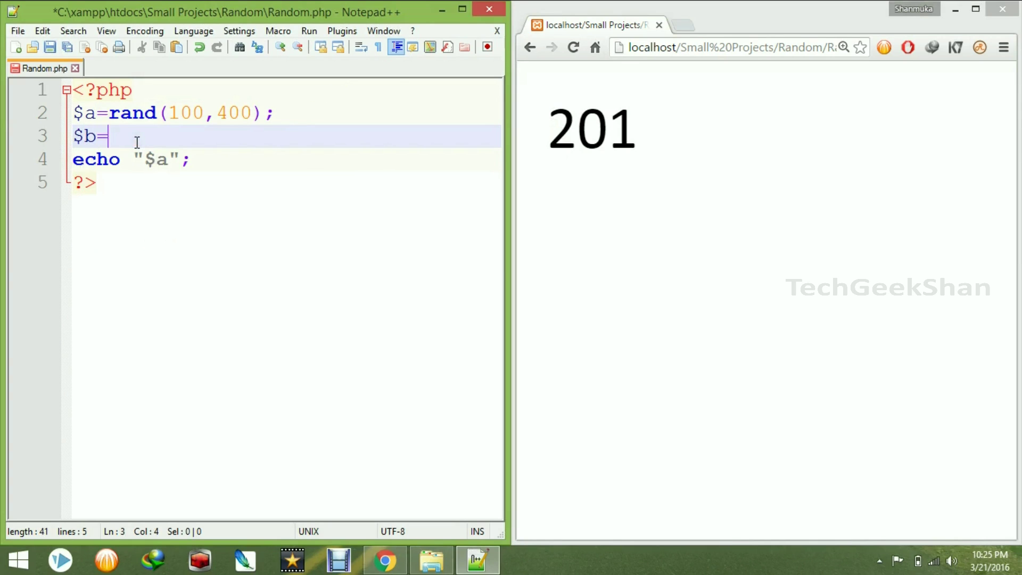
pyautogui.write('rand')
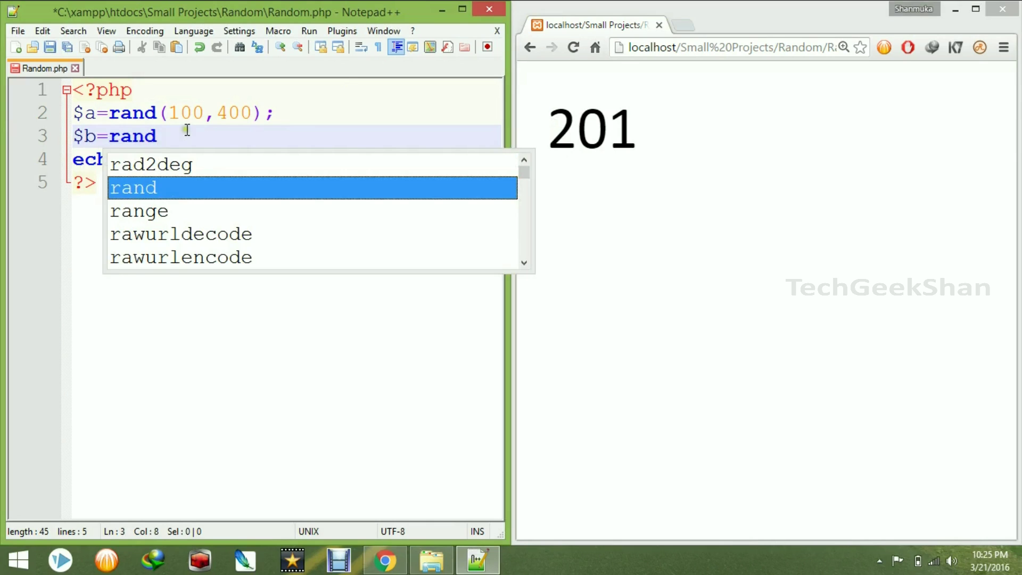
pyautogui.click(186, 129)
pyautogui.write('(')
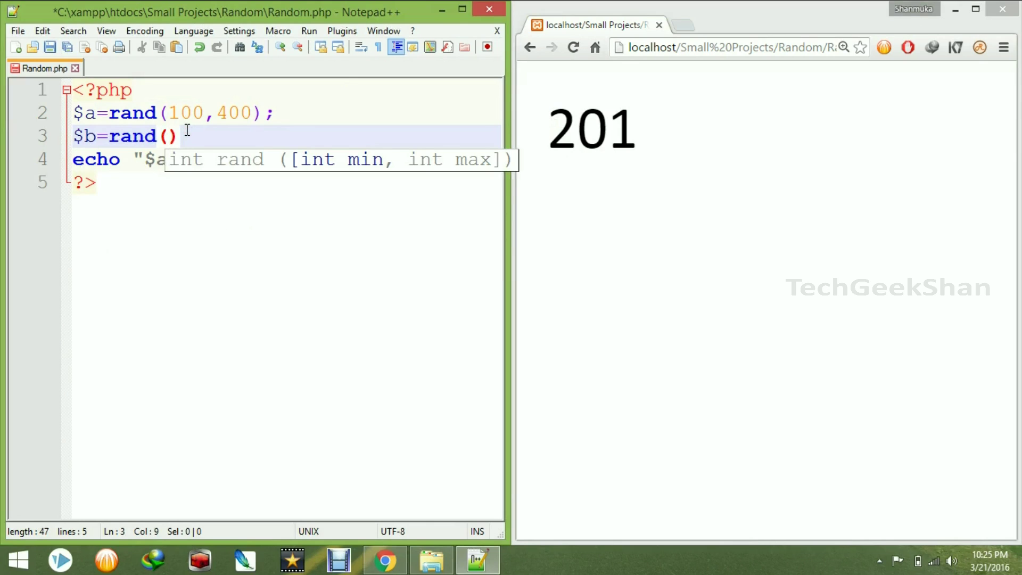
pyautogui.write('300')
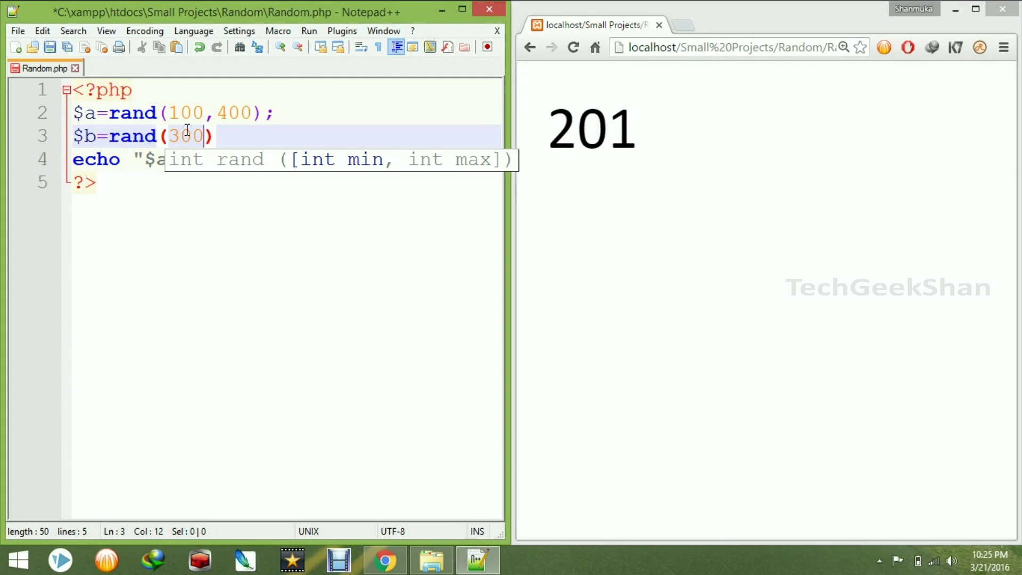
pyautogui.write('.')
pyautogui.press('BackSpace')
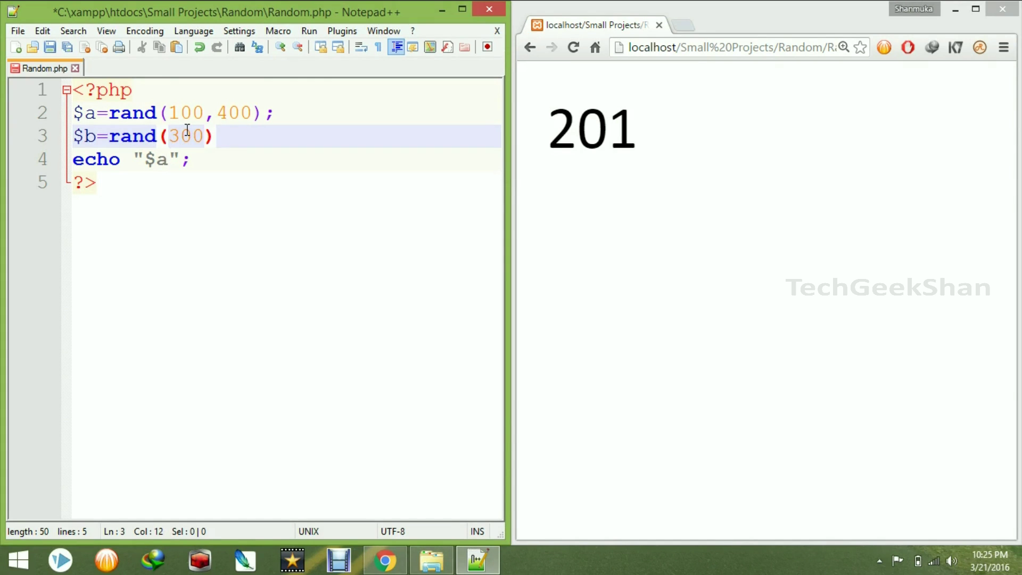
pyautogui.write(',700')
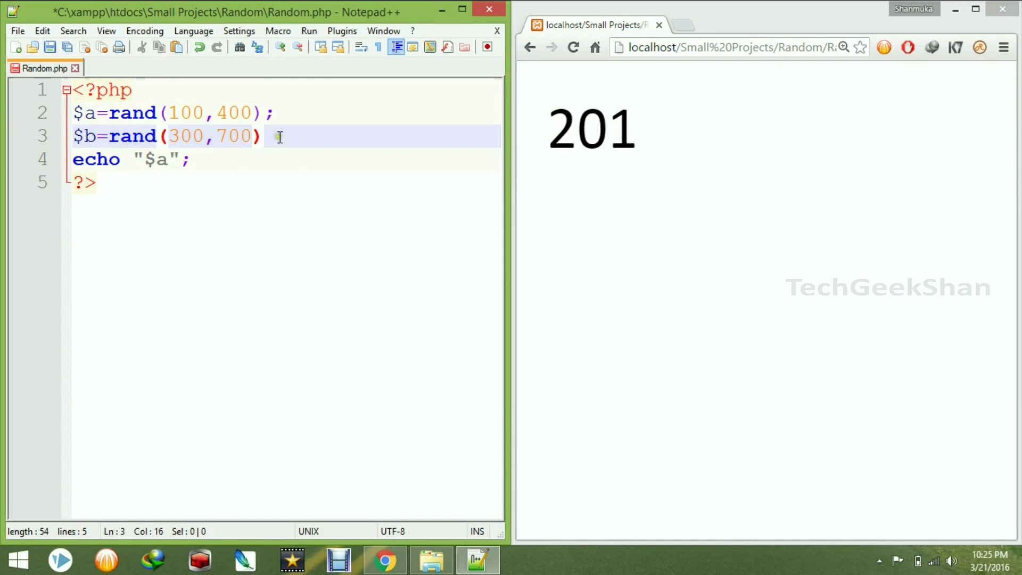
pyautogui.click(279, 137)
pyautogui.write(';')
pyautogui.hotkey('ctrl', 's')
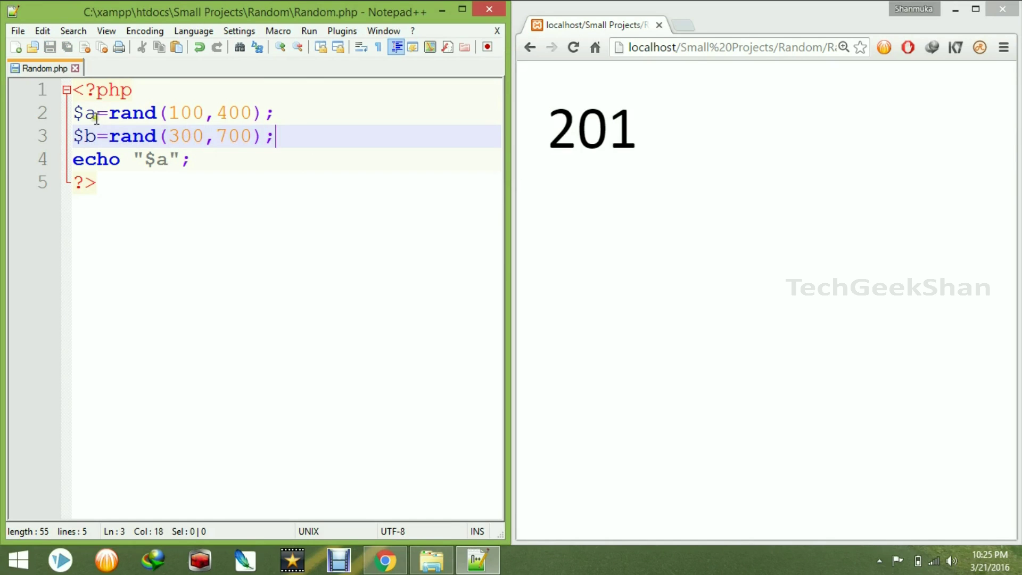
pyautogui.moveTo(73, 113); pyautogui.dragTo(97, 113)
pyautogui.click(196, 158)
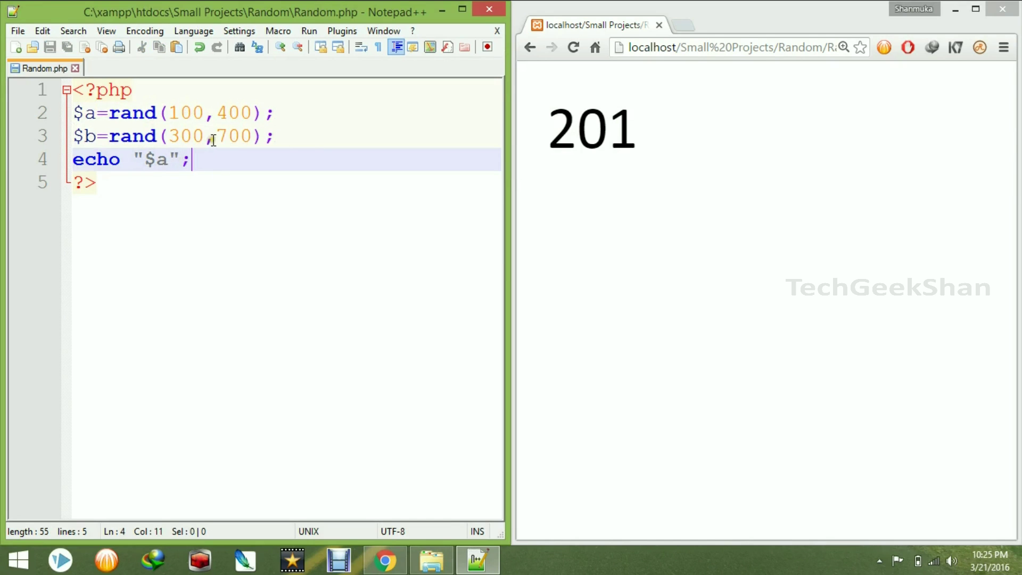
# Step: Edit the echo line to read echo "$a"."$b"; so both numbers print joined
pyautogui.moveTo(553, 128); pyautogui.dragTo(636, 136)
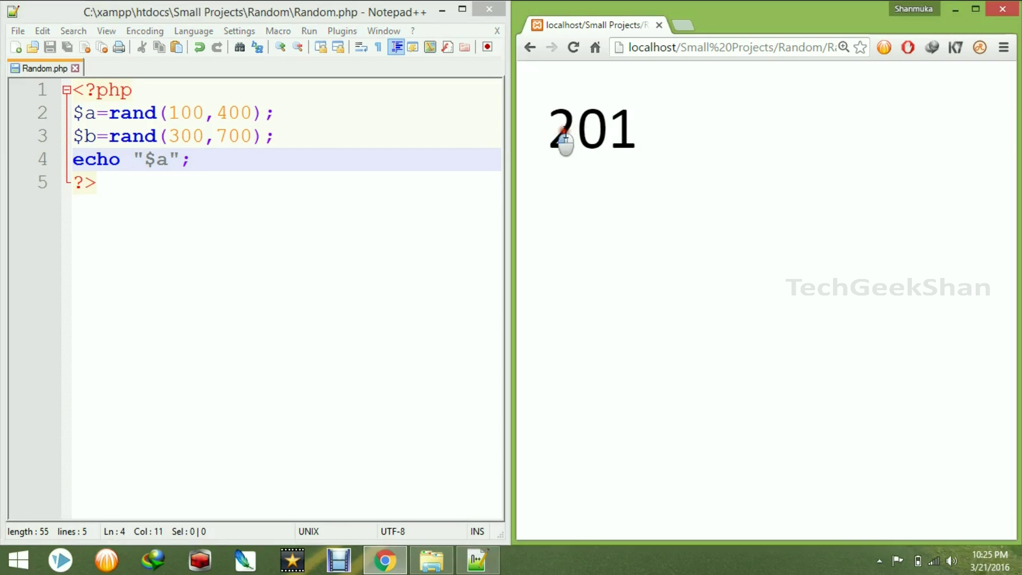
pyautogui.click(637, 135)
pyautogui.moveTo(168, 112); pyautogui.dragTo(250, 110)
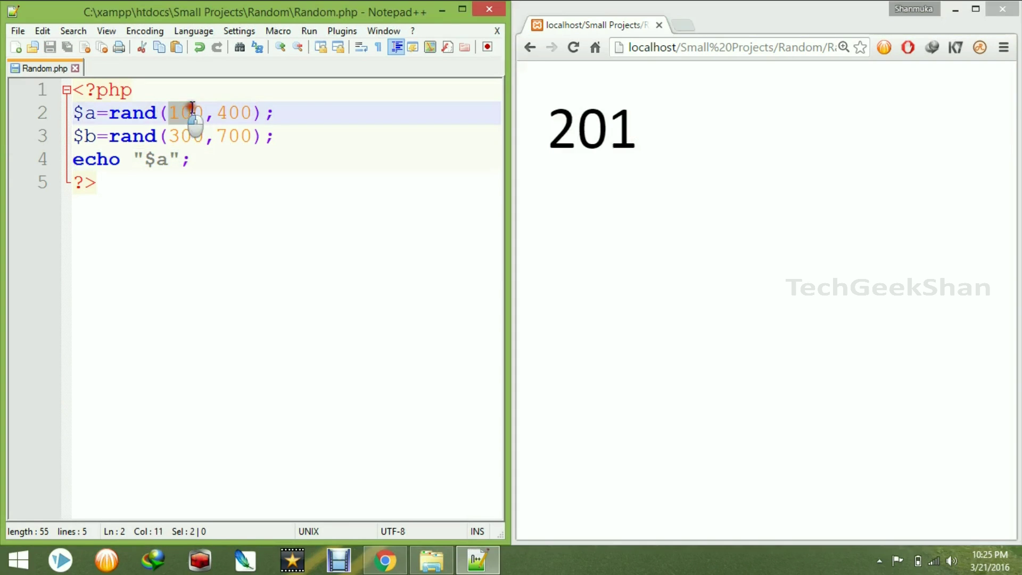
pyautogui.click(251, 135)
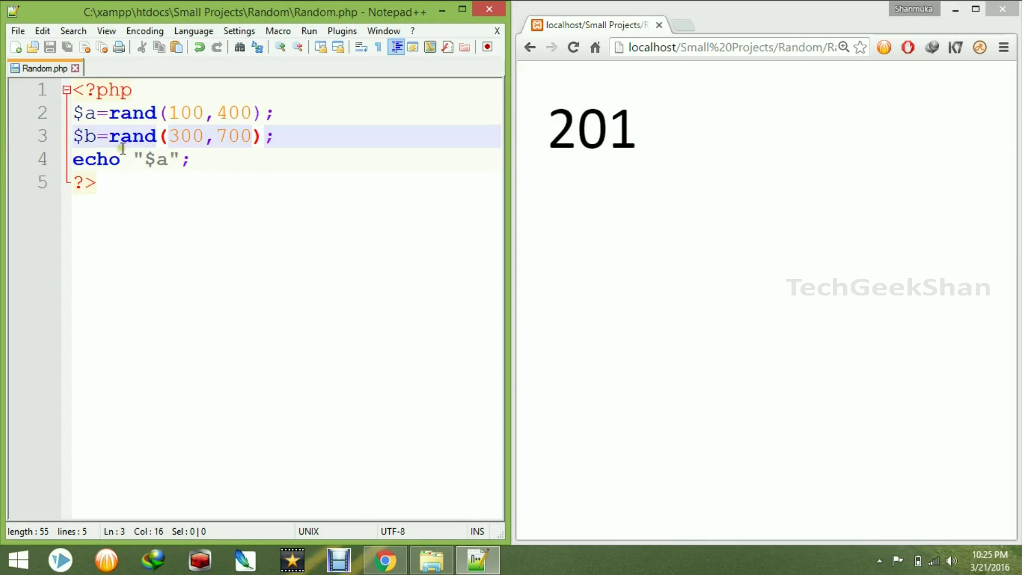
pyautogui.click(177, 160)
pyautogui.write('.')
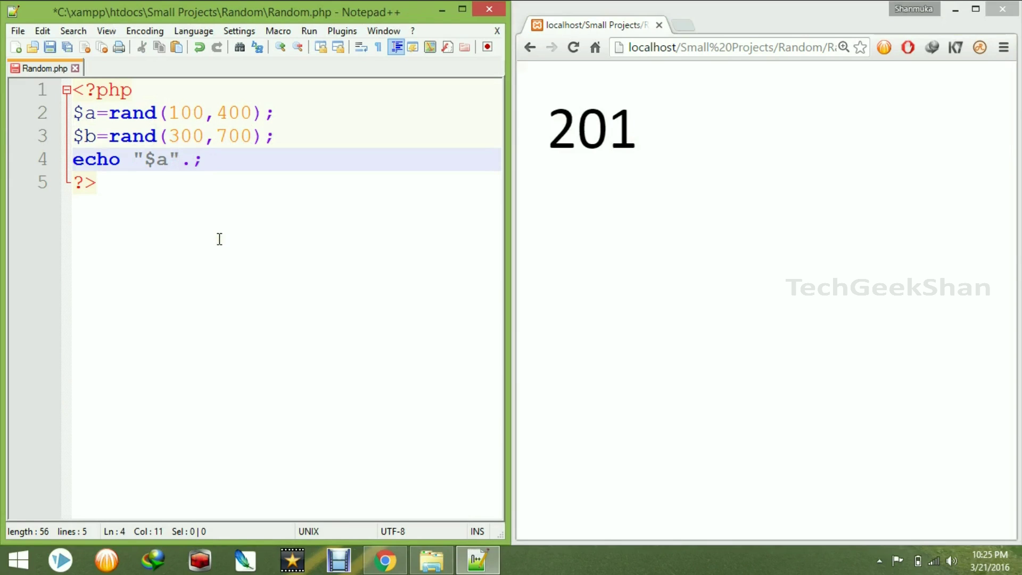
pyautogui.write('"')
pyautogui.write('$')
pyautogui.write('b"')
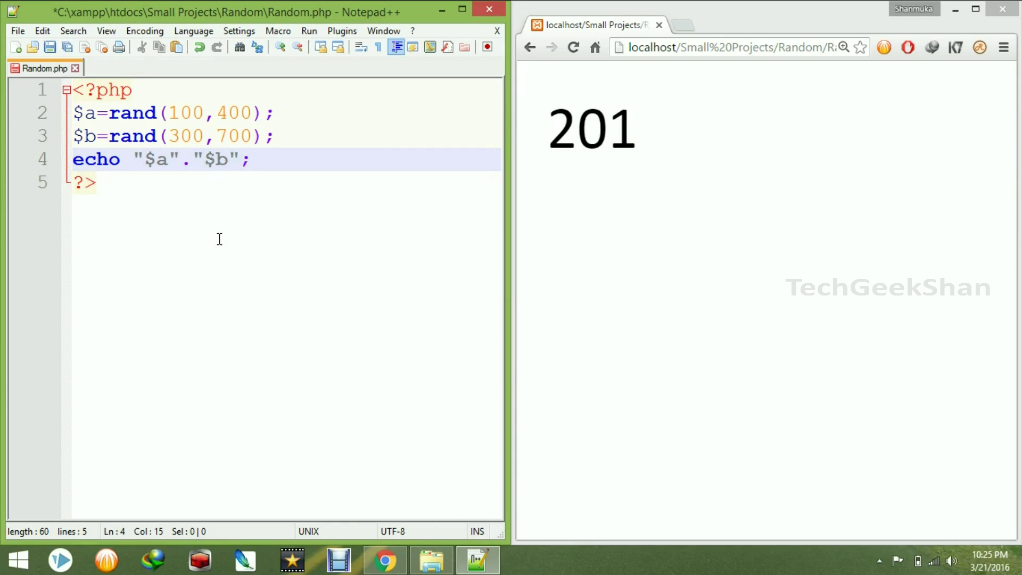
pyautogui.click(216, 159)
# Step: Save the script and reload the page several times, showing combined numbers like 272430
pyautogui.hotkey('ctrl', 's')
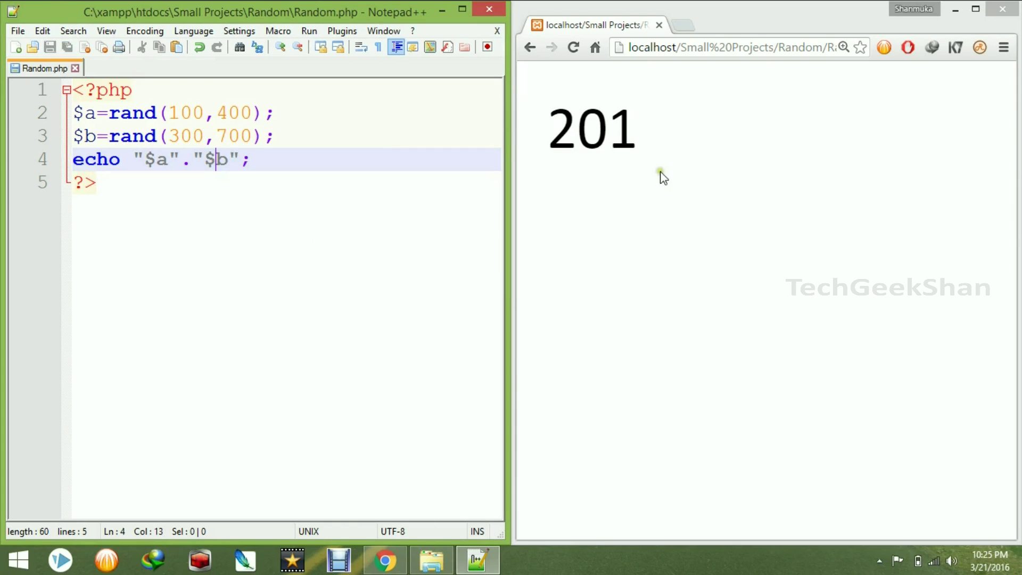
pyautogui.click(573, 50)
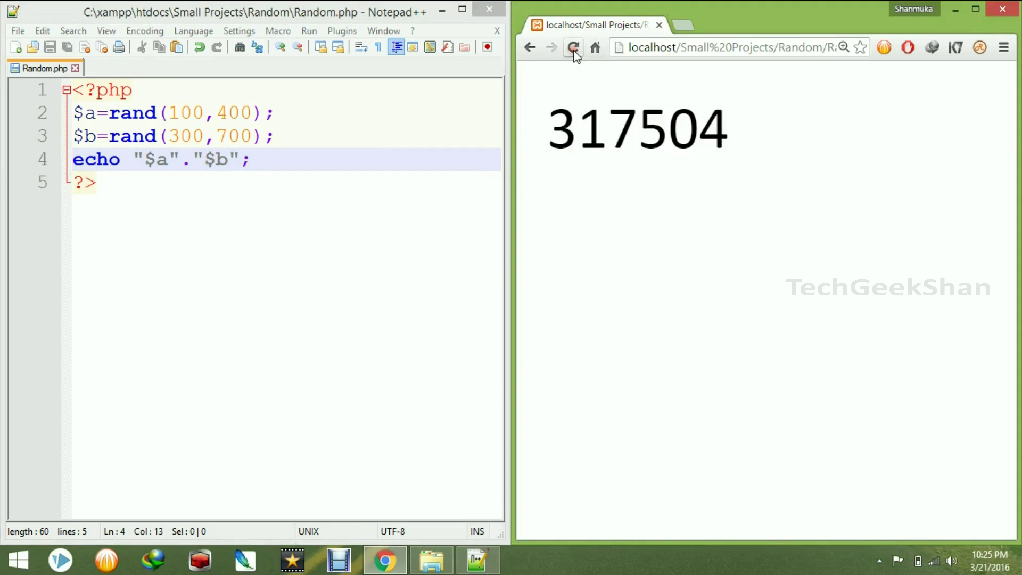
pyautogui.moveTo(549, 132); pyautogui.dragTo(718, 130)
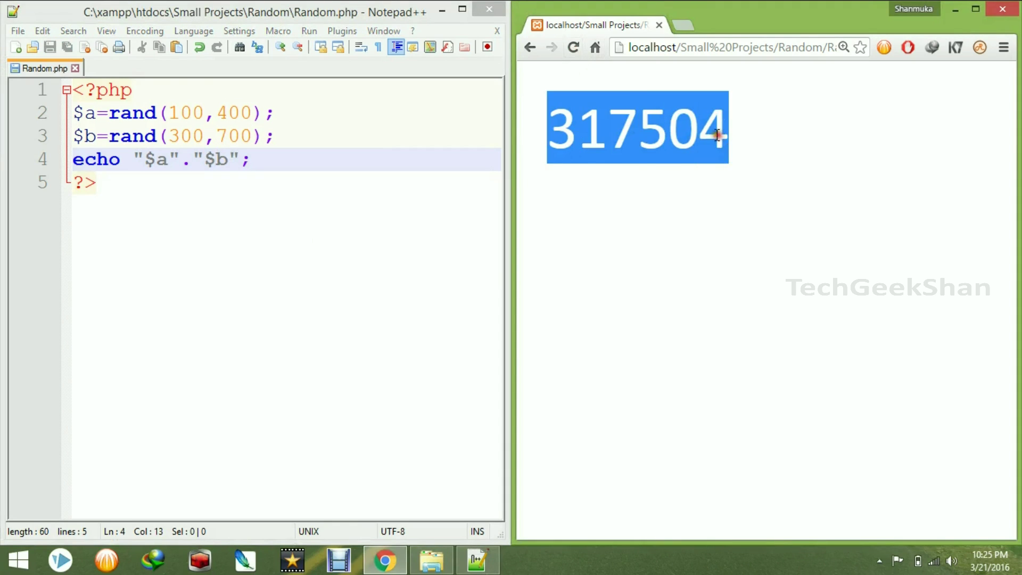
pyautogui.click(714, 135)
pyautogui.click(573, 49)
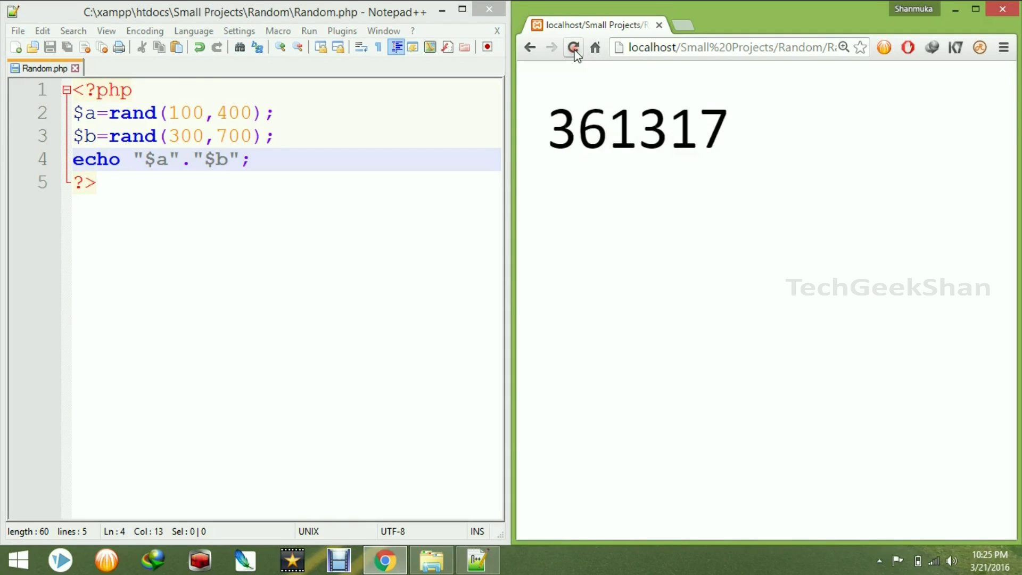
pyautogui.click(573, 50)
pyautogui.click(573, 47)
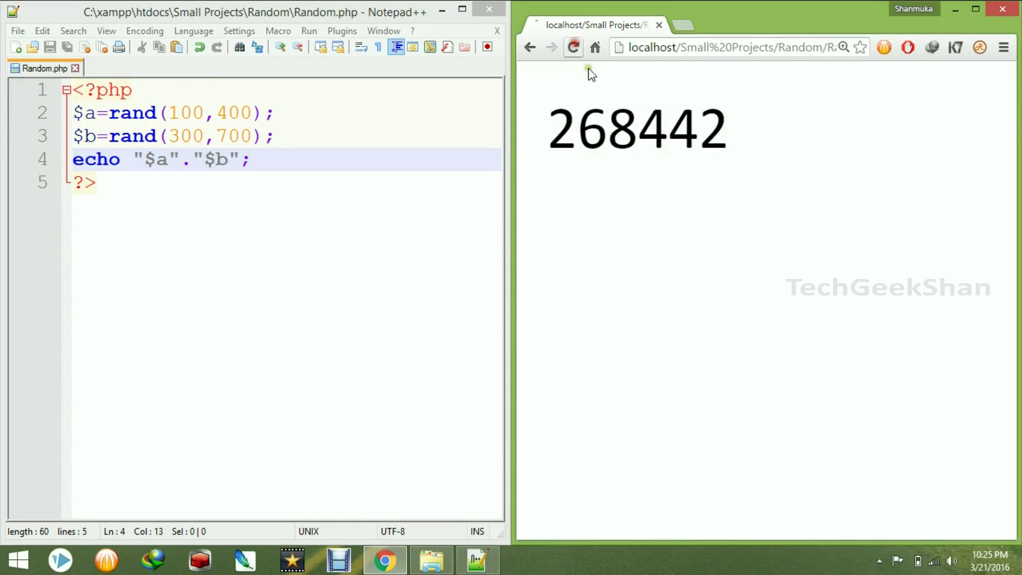
pyautogui.click(346, 175)
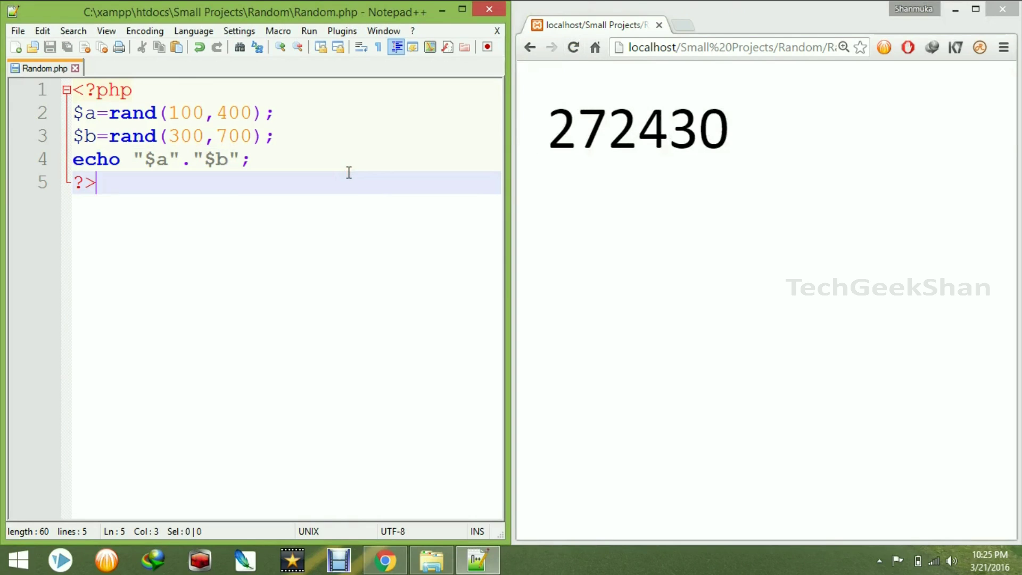
pyautogui.click(275, 160)
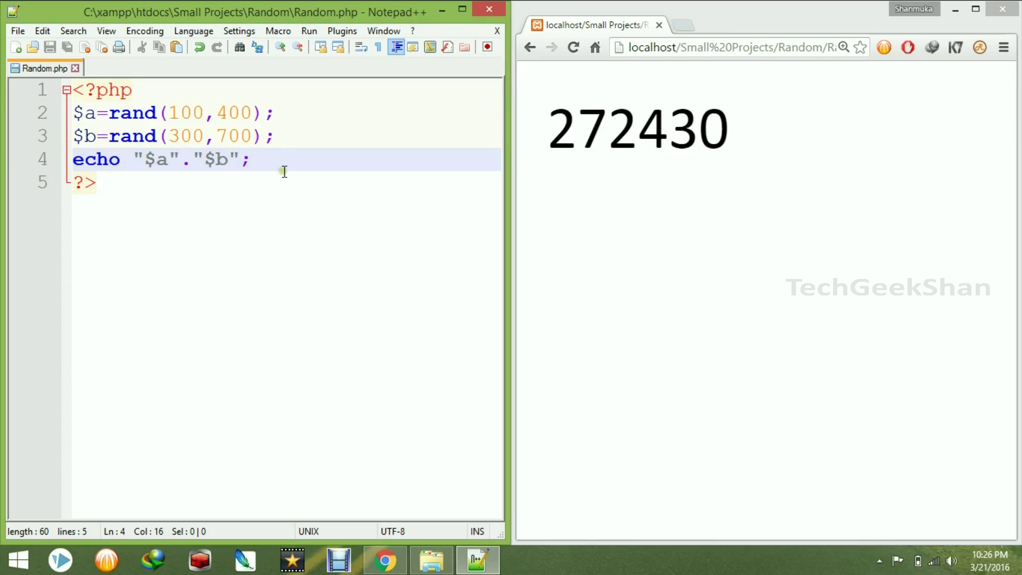
# Step: Change line 3 to $b=rand(10000,100); and save the script
pyautogui.click(137, 160)
pyautogui.scroll(1, 128, 183)
pyautogui.scroll(1, 128, 183)
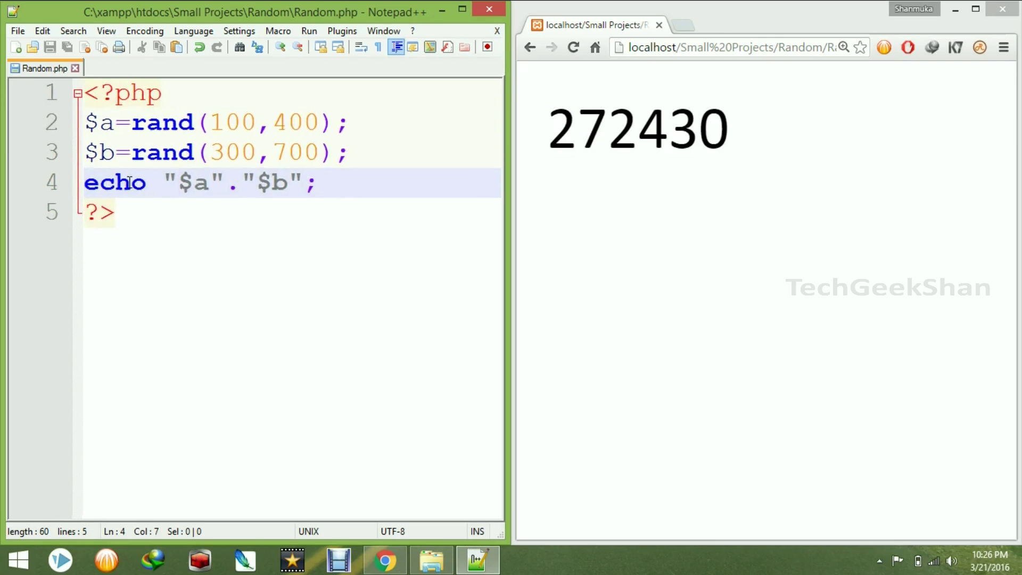
pyautogui.scroll(1, 142, 176)
pyautogui.scroll(1, 164, 147)
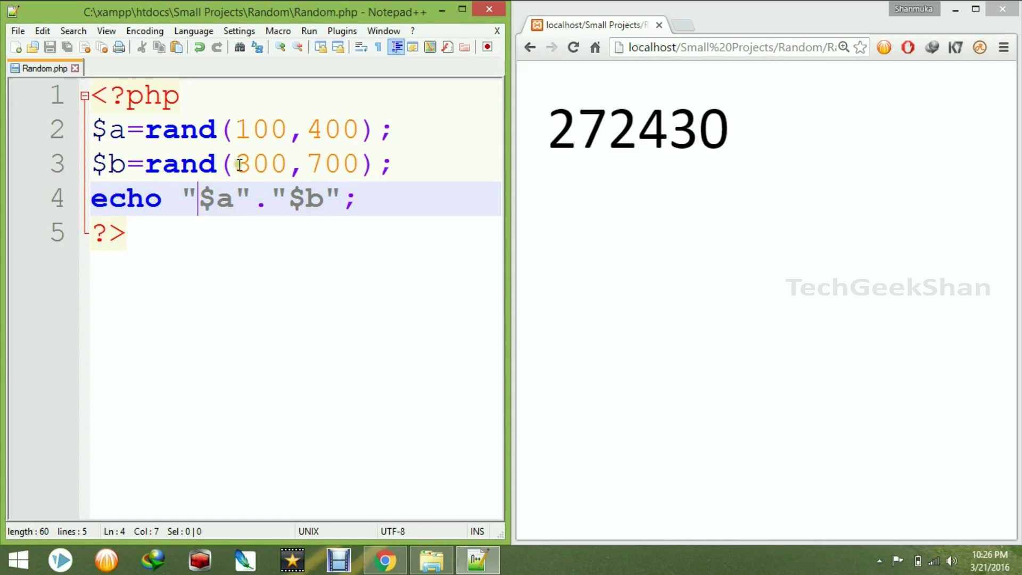
pyautogui.moveTo(234, 165); pyautogui.dragTo(285, 173)
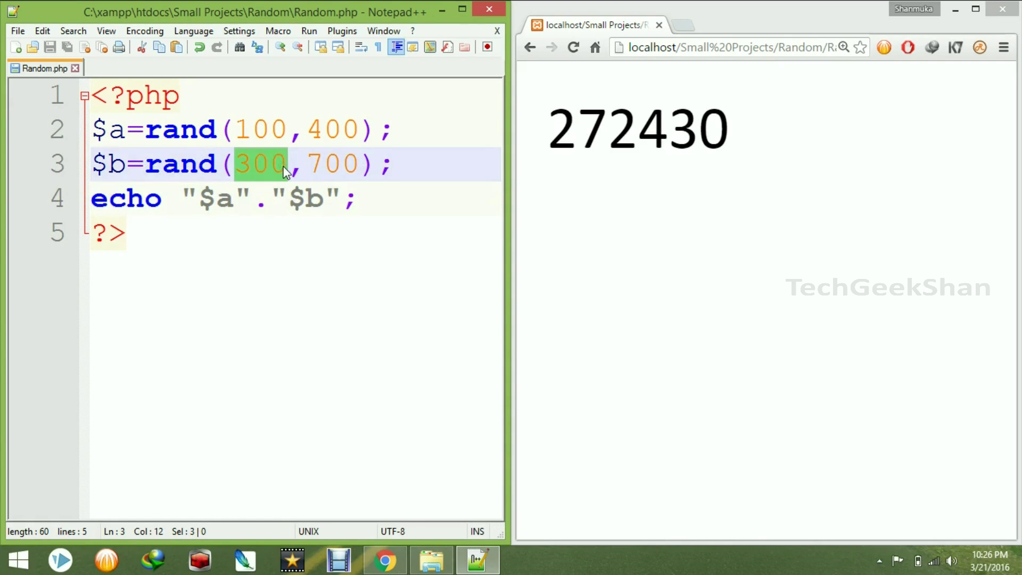
pyautogui.write('10000')
pyautogui.hotkey('ctrl', 's')
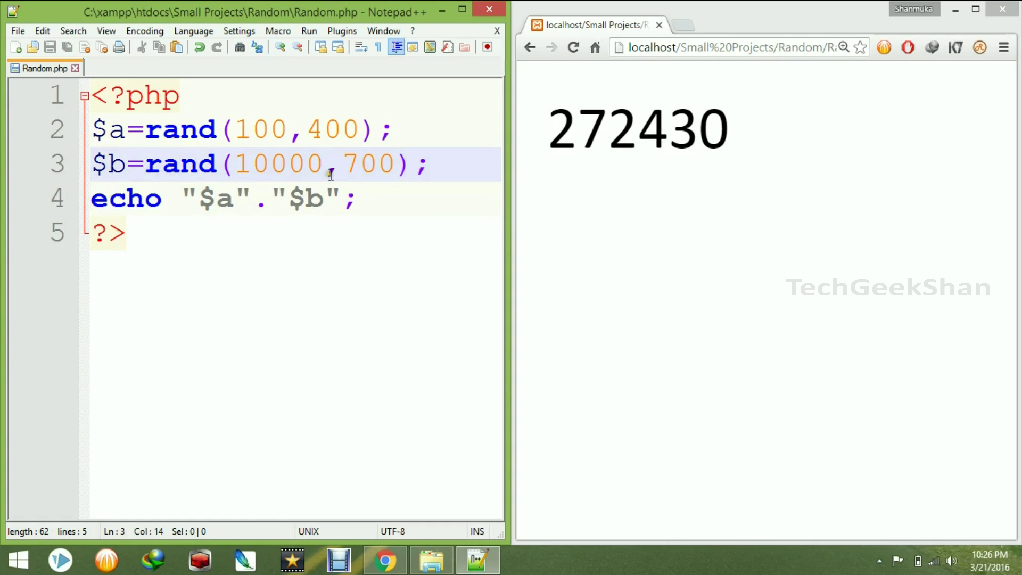
pyautogui.moveTo(342, 166); pyautogui.dragTo(393, 165)
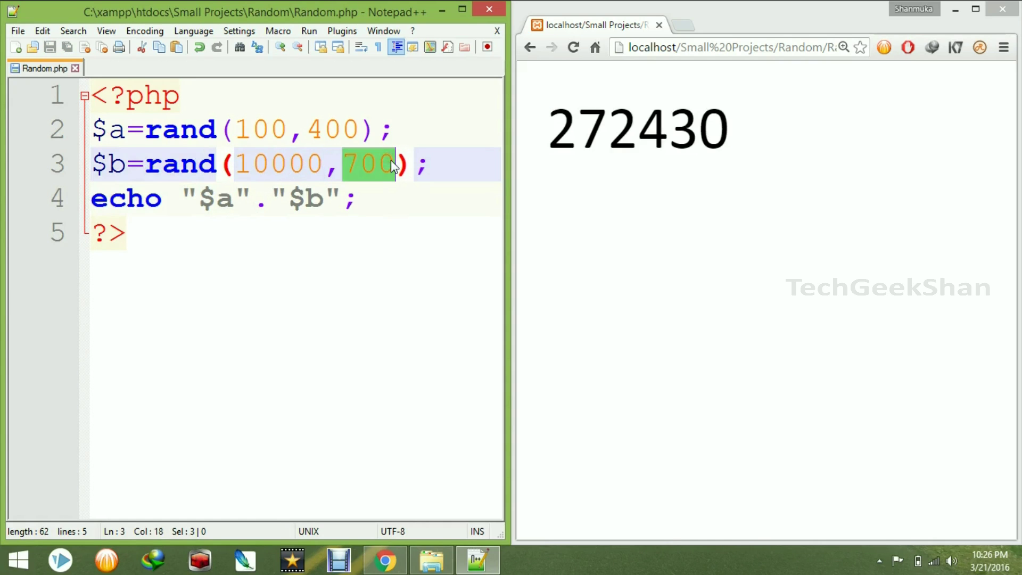
pyautogui.write('10000')
pyautogui.press('BackSpace')
pyautogui.press('BackSpace')
pyautogui.press('BackSpace')
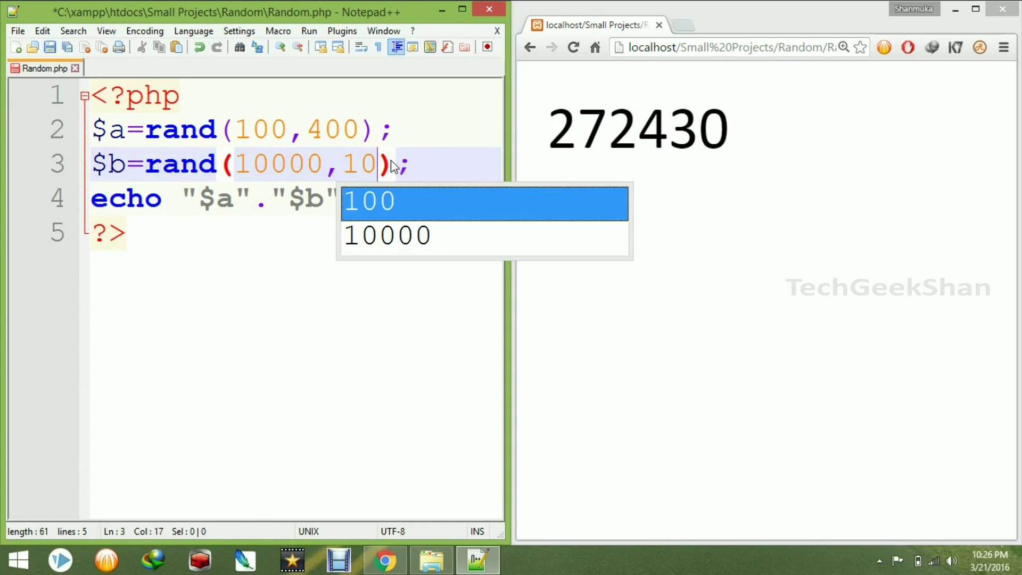
pyautogui.press('BackSpace')
pyautogui.write('00')
pyautogui.hotkey('ctrl', 's')
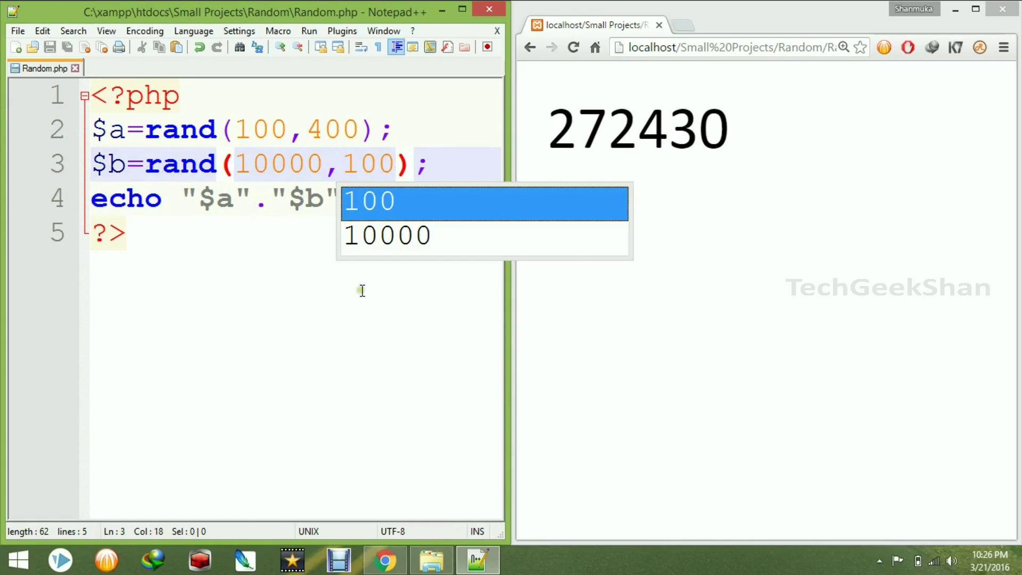
pyautogui.click(245, 198)
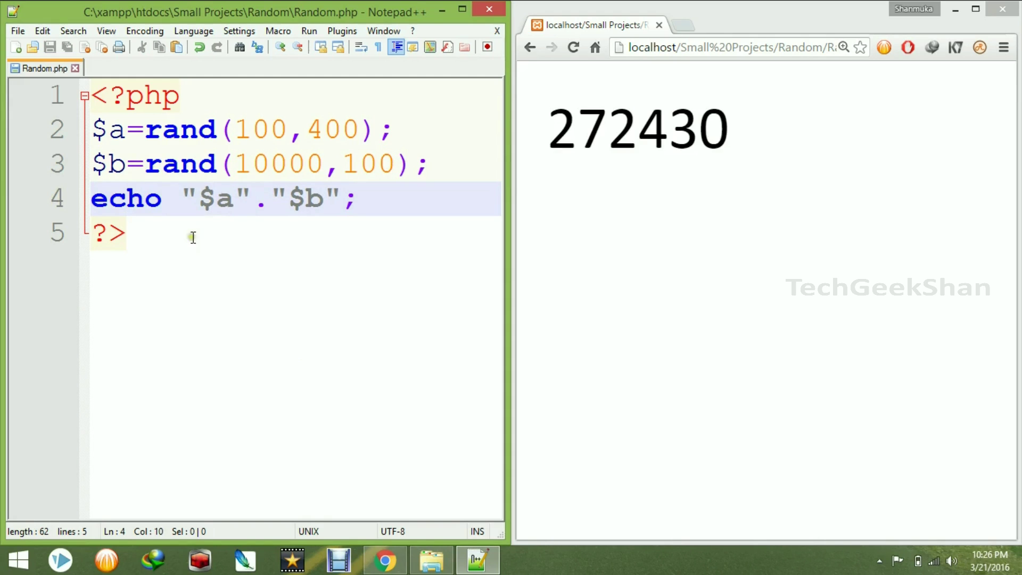
pyautogui.scroll(-1, 213, 223)
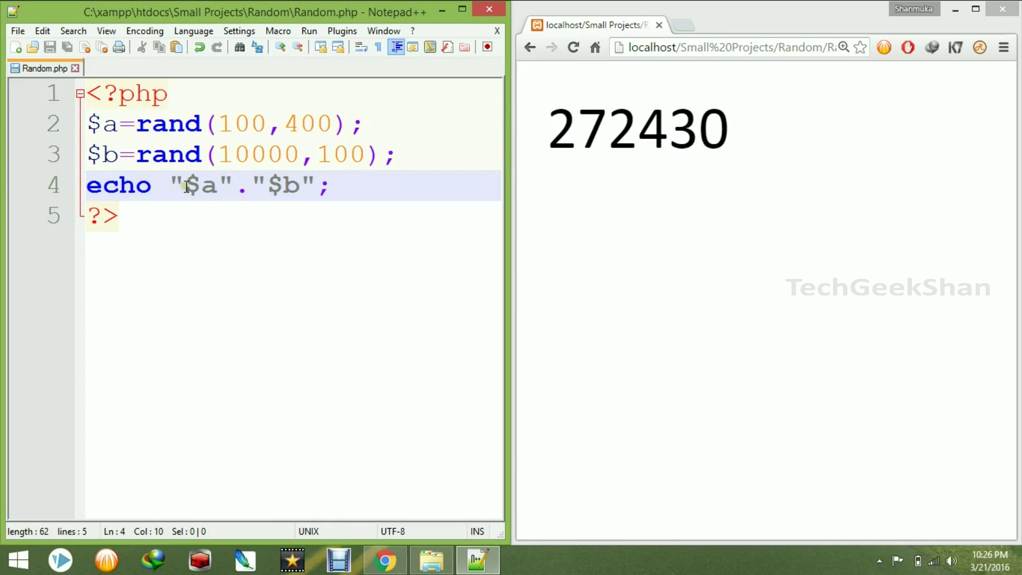
pyautogui.moveTo(186, 185); pyautogui.dragTo(217, 185)
pyautogui.moveTo(136, 155)
pyautogui.mouseDown()
pyautogui.moveTo(367, 153)
pyautogui.moveTo(92, 124)
pyautogui.mouseUp()
pyautogui.click(399, 154)
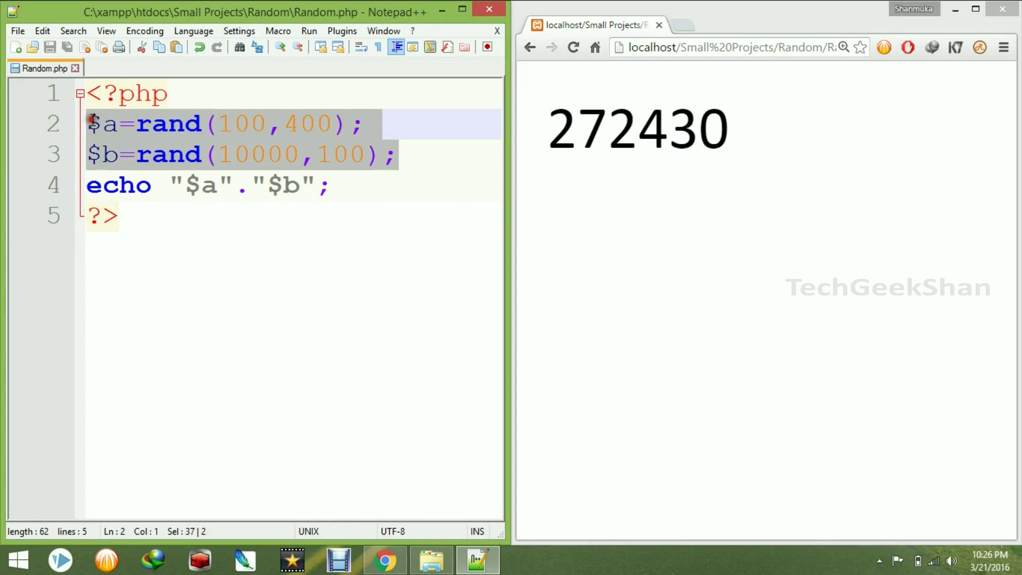
pyautogui.click(96, 128)
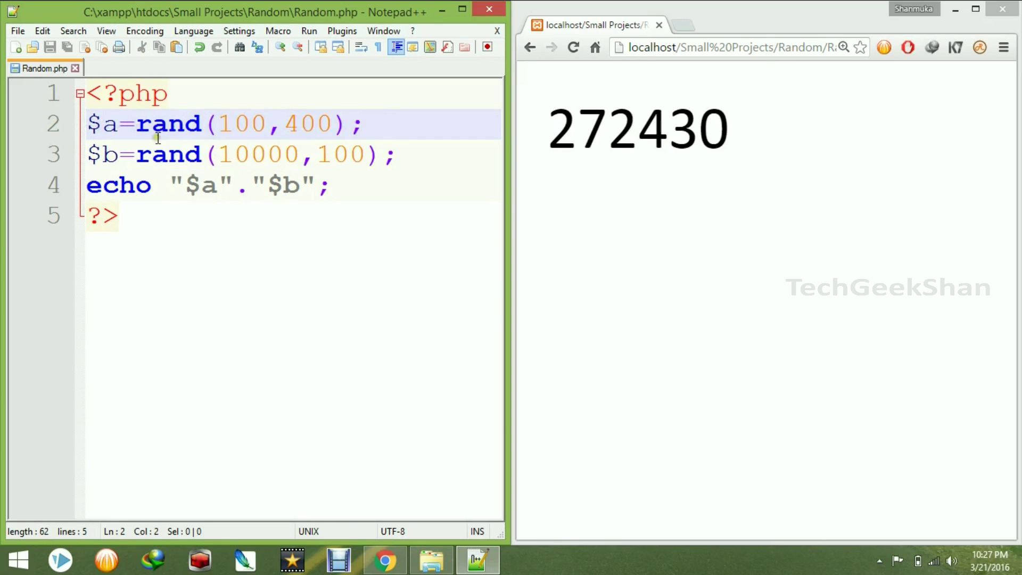
pyautogui.keyDown('ctrl'); pyautogui.scroll(-1, 161, 151); pyautogui.keyUp('ctrl')
pyautogui.keyDown('ctrl'); pyautogui.scroll(-1, 161, 152); pyautogui.keyUp('ctrl')
pyautogui.keyDown('ctrl'); pyautogui.scroll(-1, 161, 152); pyautogui.keyUp('ctrl')
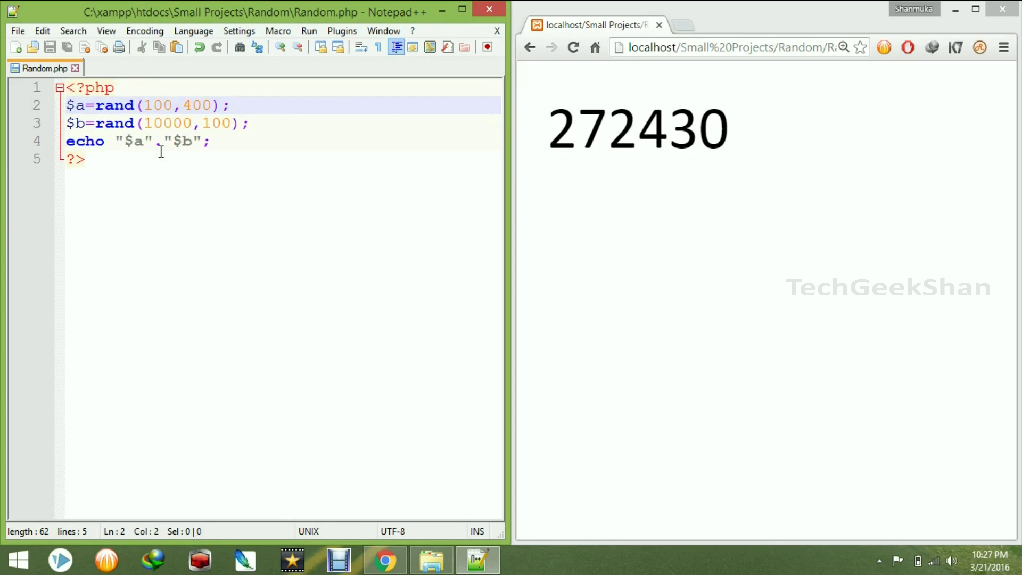
pyautogui.keyDown('ctrl'); pyautogui.scroll(-1, 161, 151); pyautogui.keyUp('ctrl')
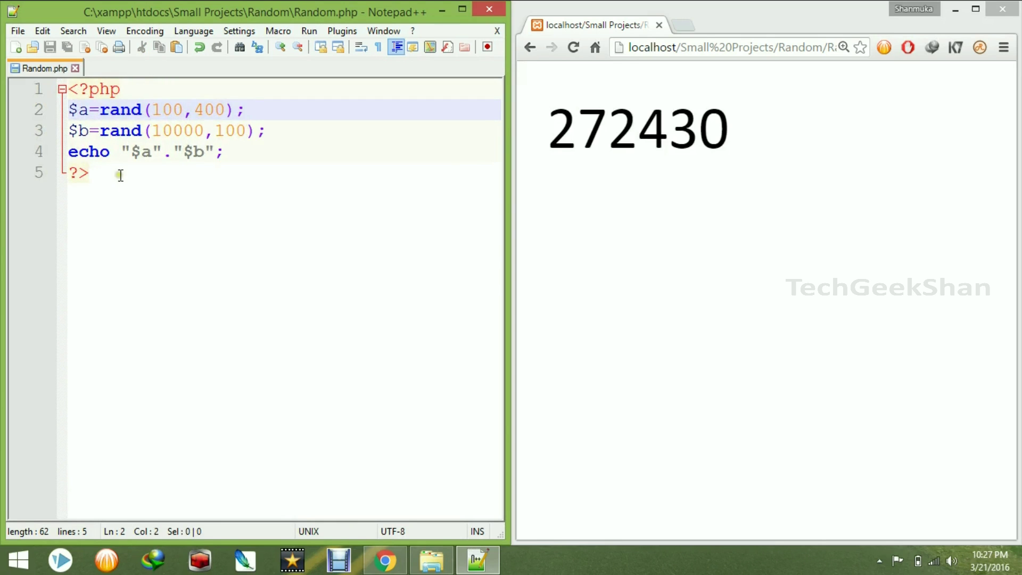